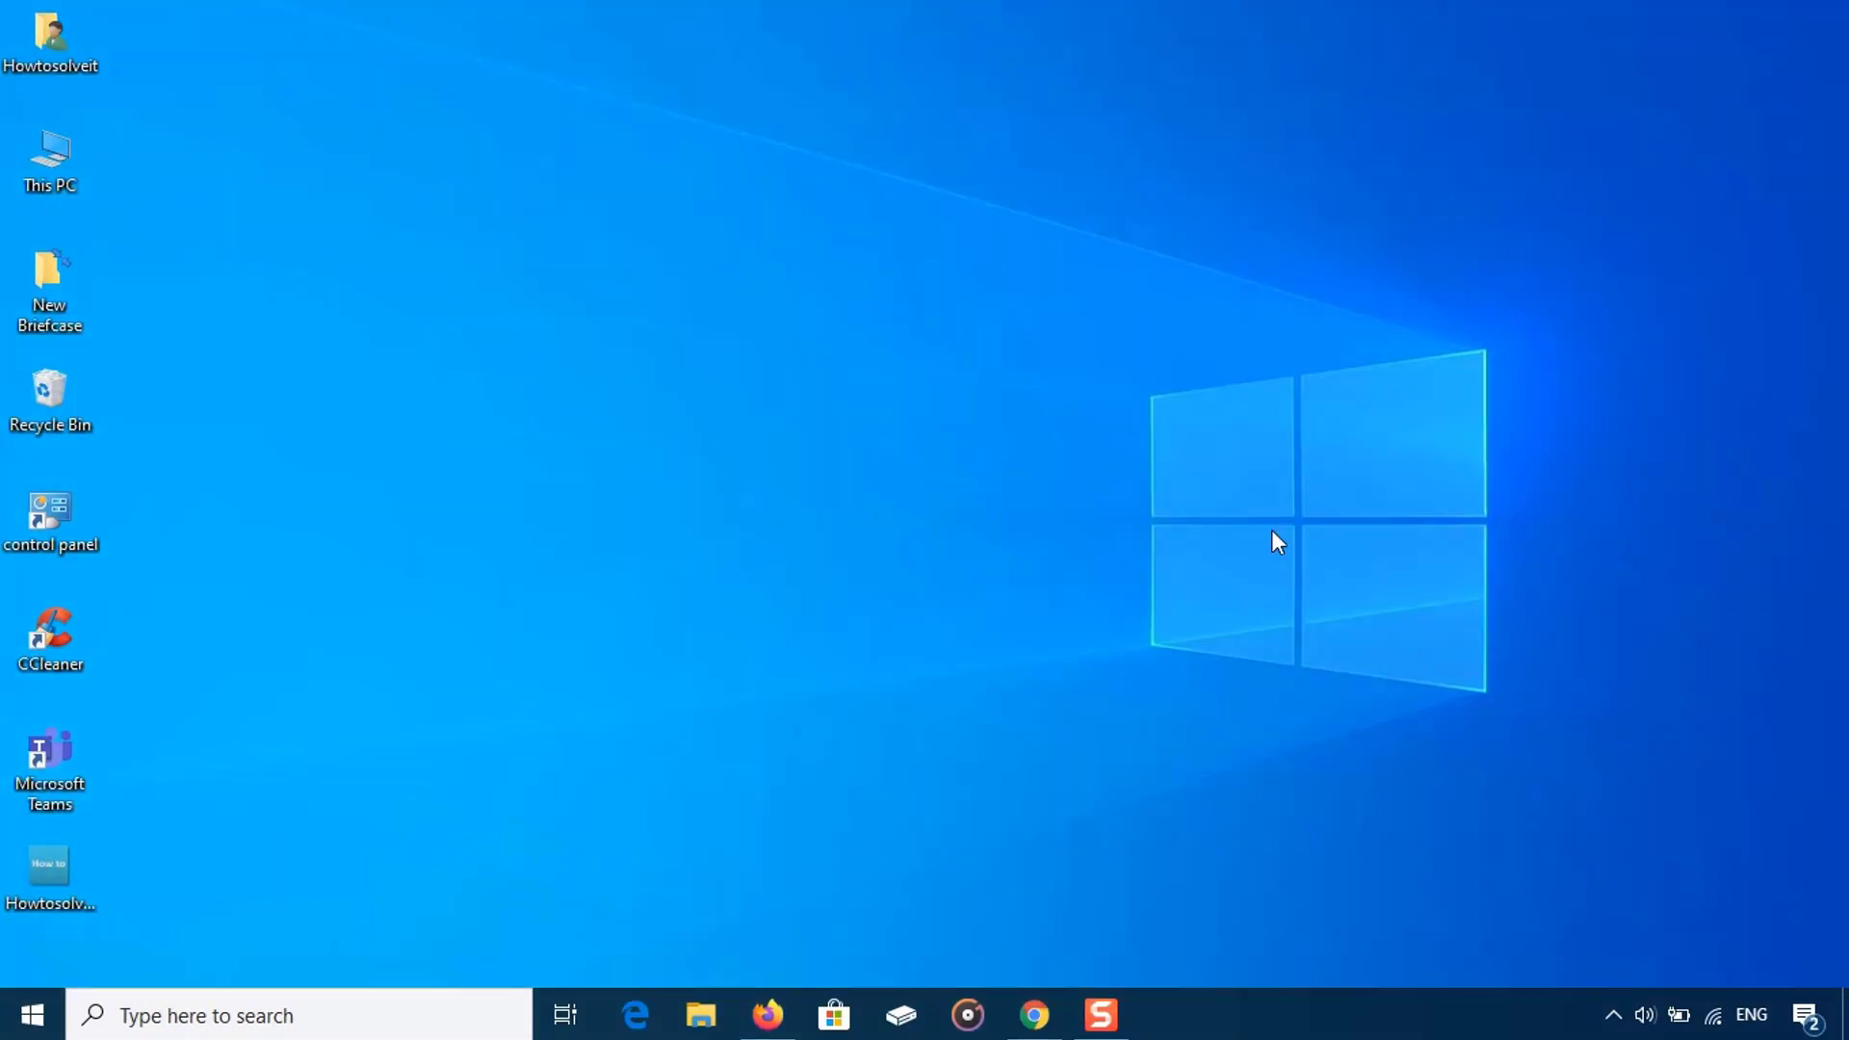
Step: Search Google for TeamViewer and open the official teamviewer.com site
click(1035, 1015)
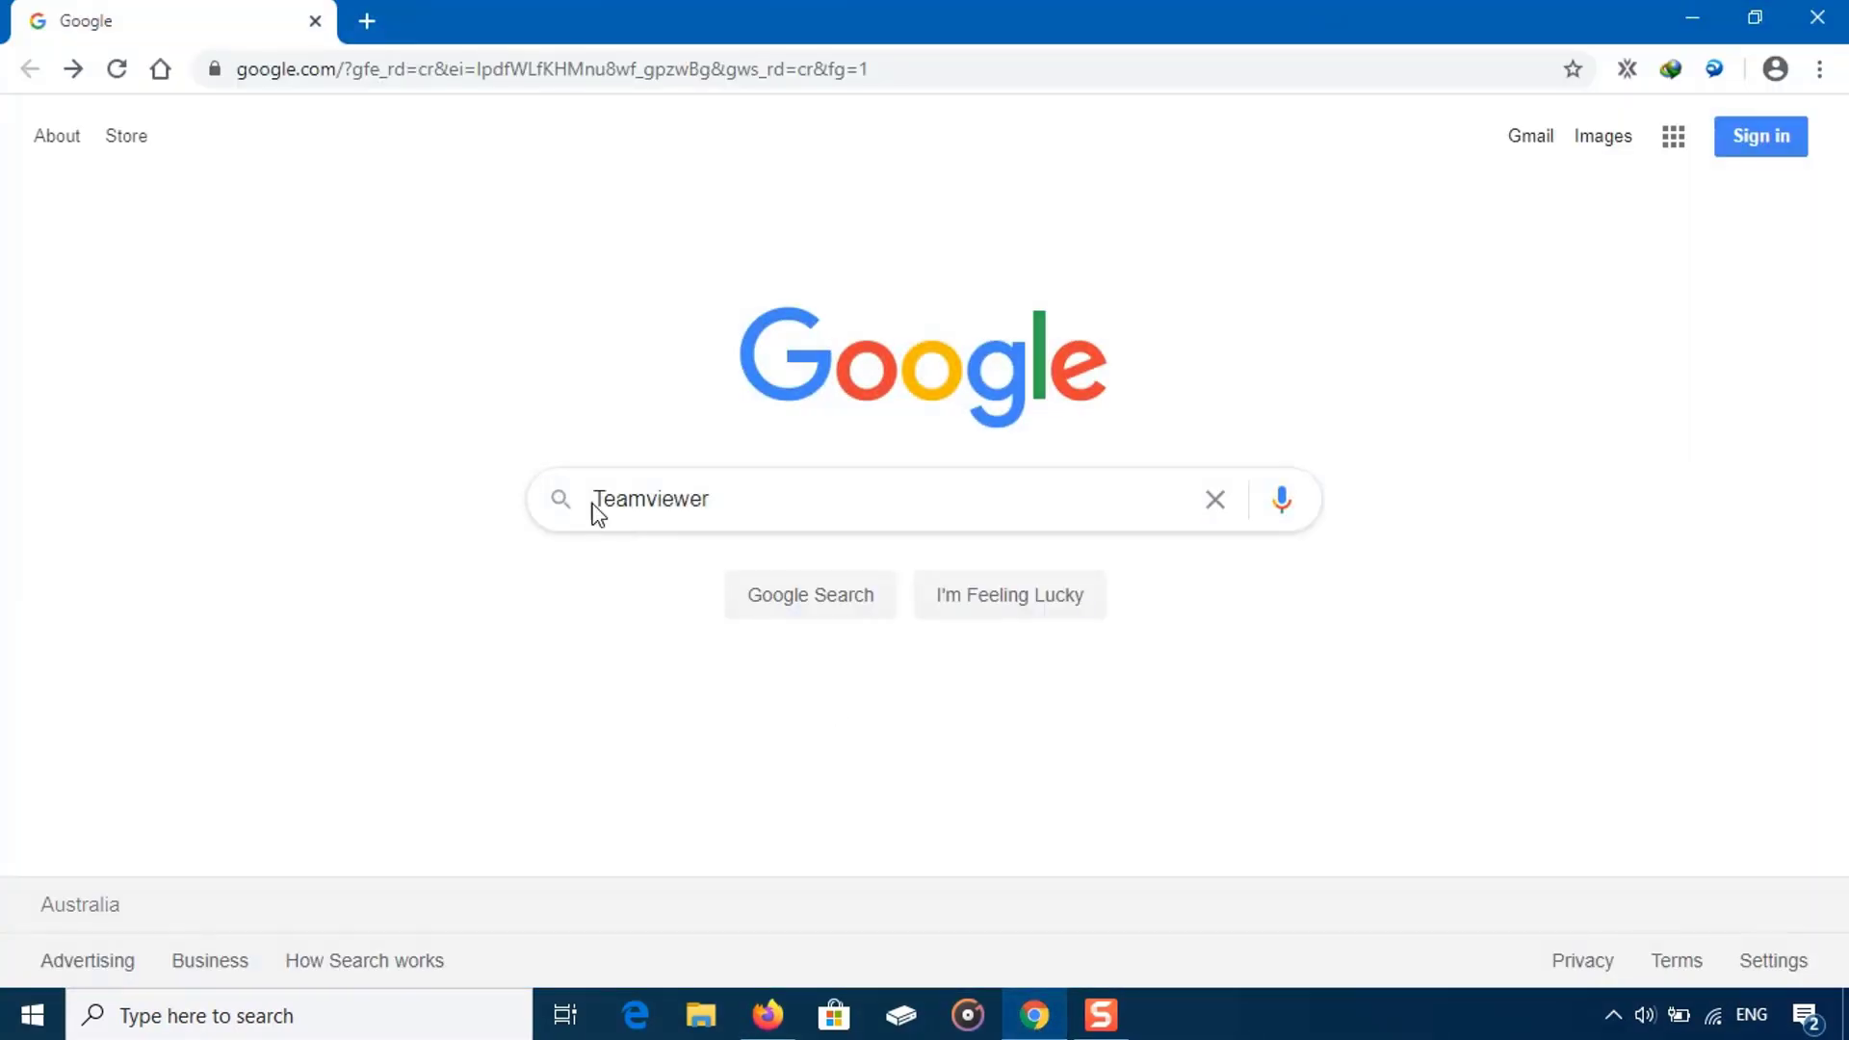
click(793, 610)
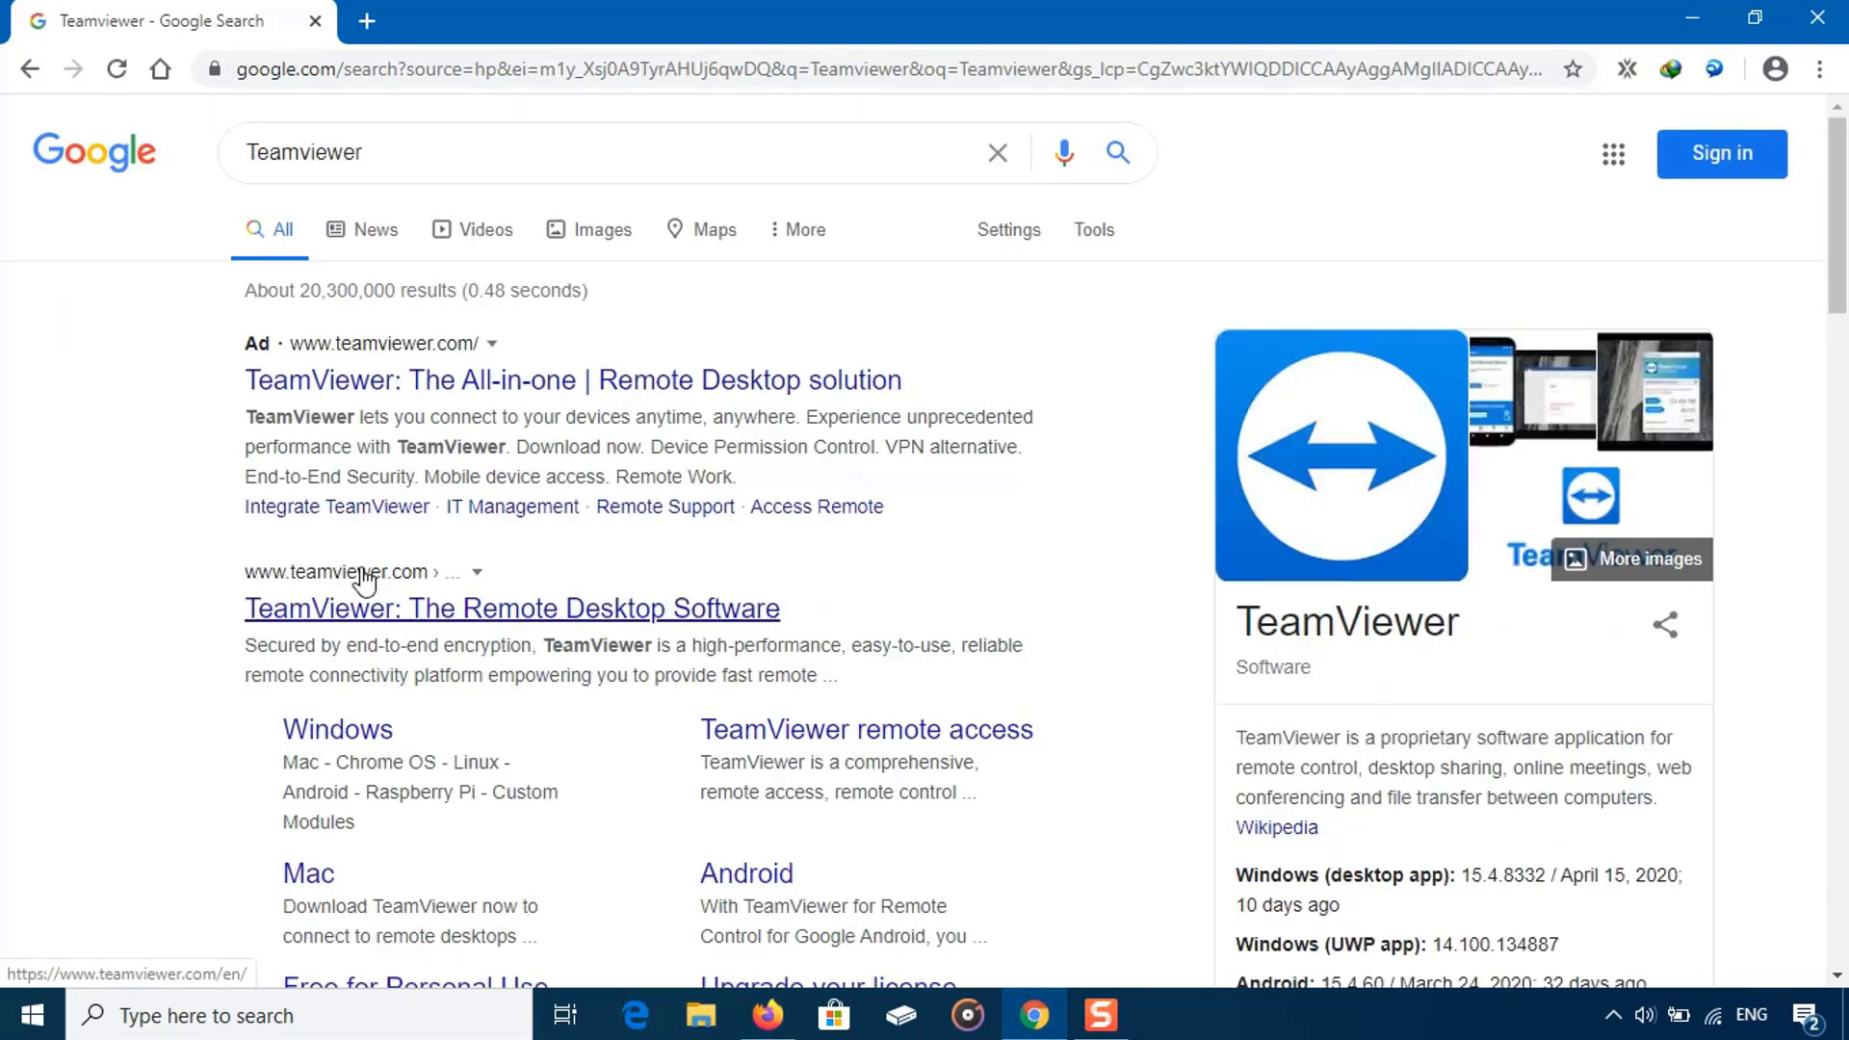
click(385, 614)
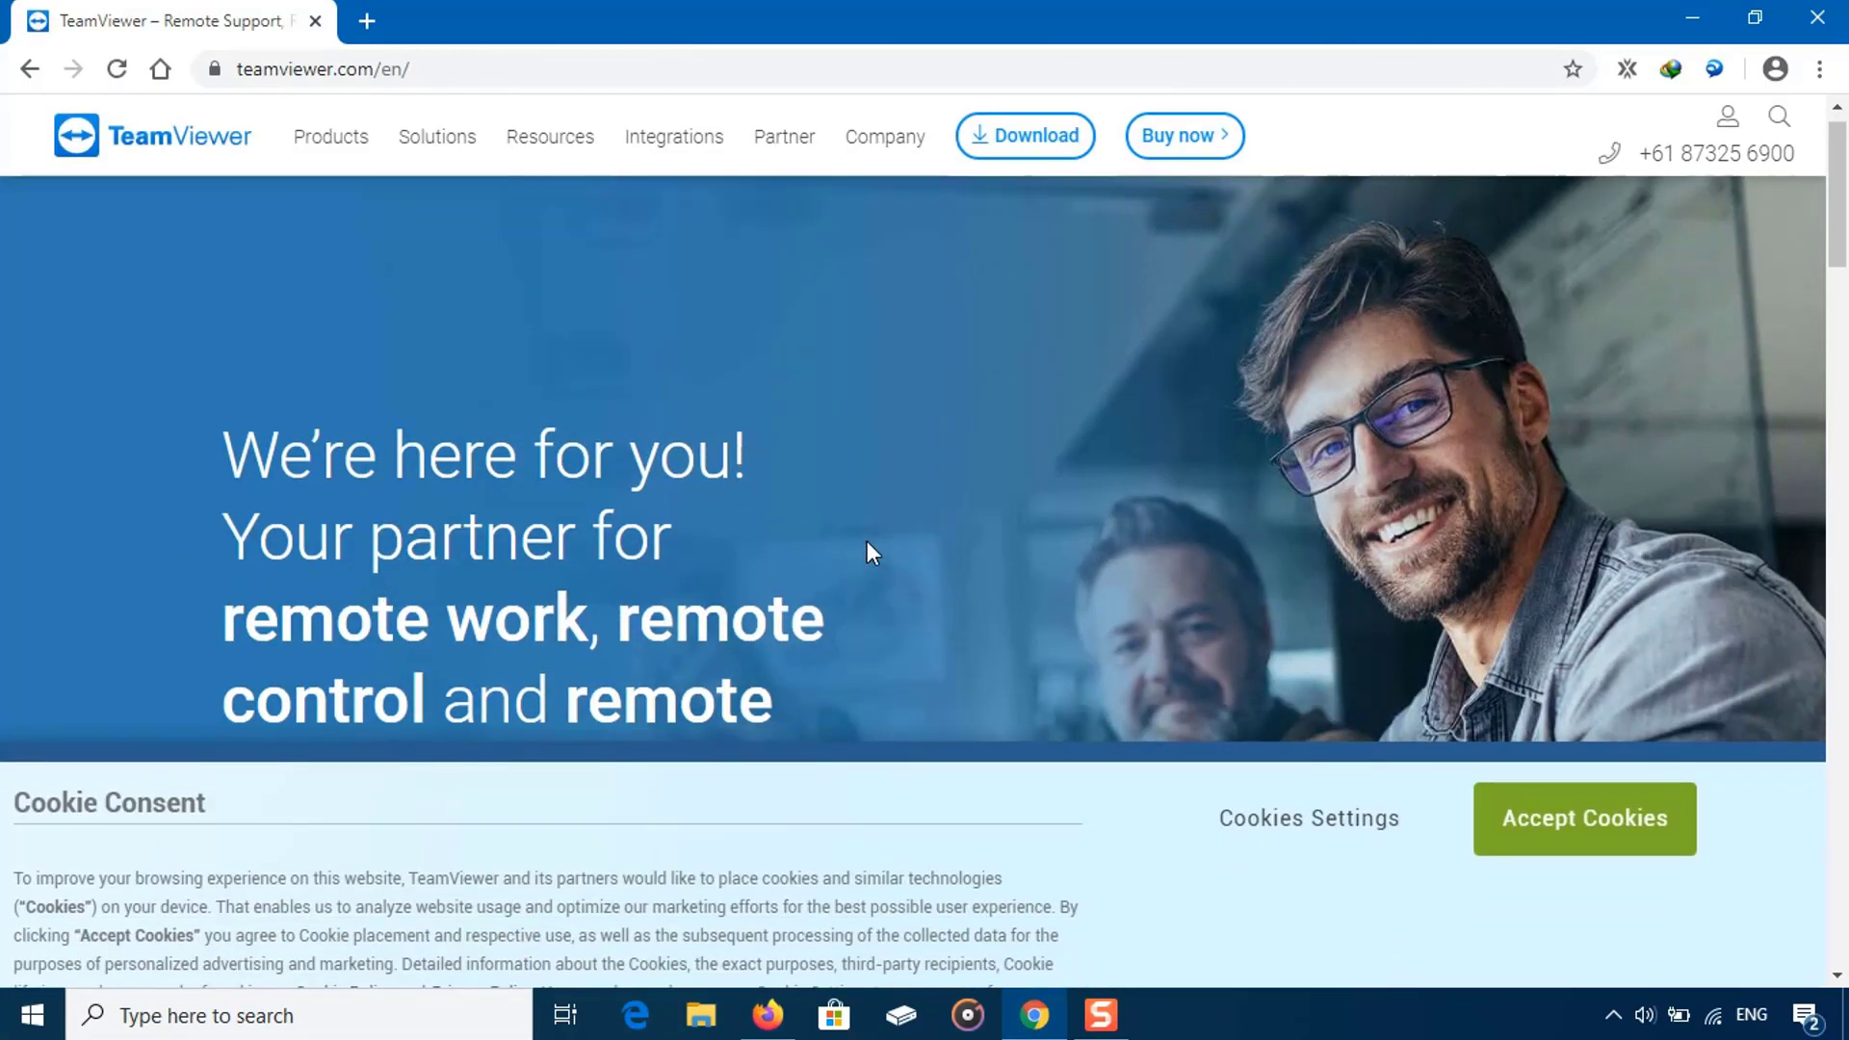
Step: Accept the site's cookies and start the free TeamViewer download
scroll(867, 541, down, 2)
click(1556, 756)
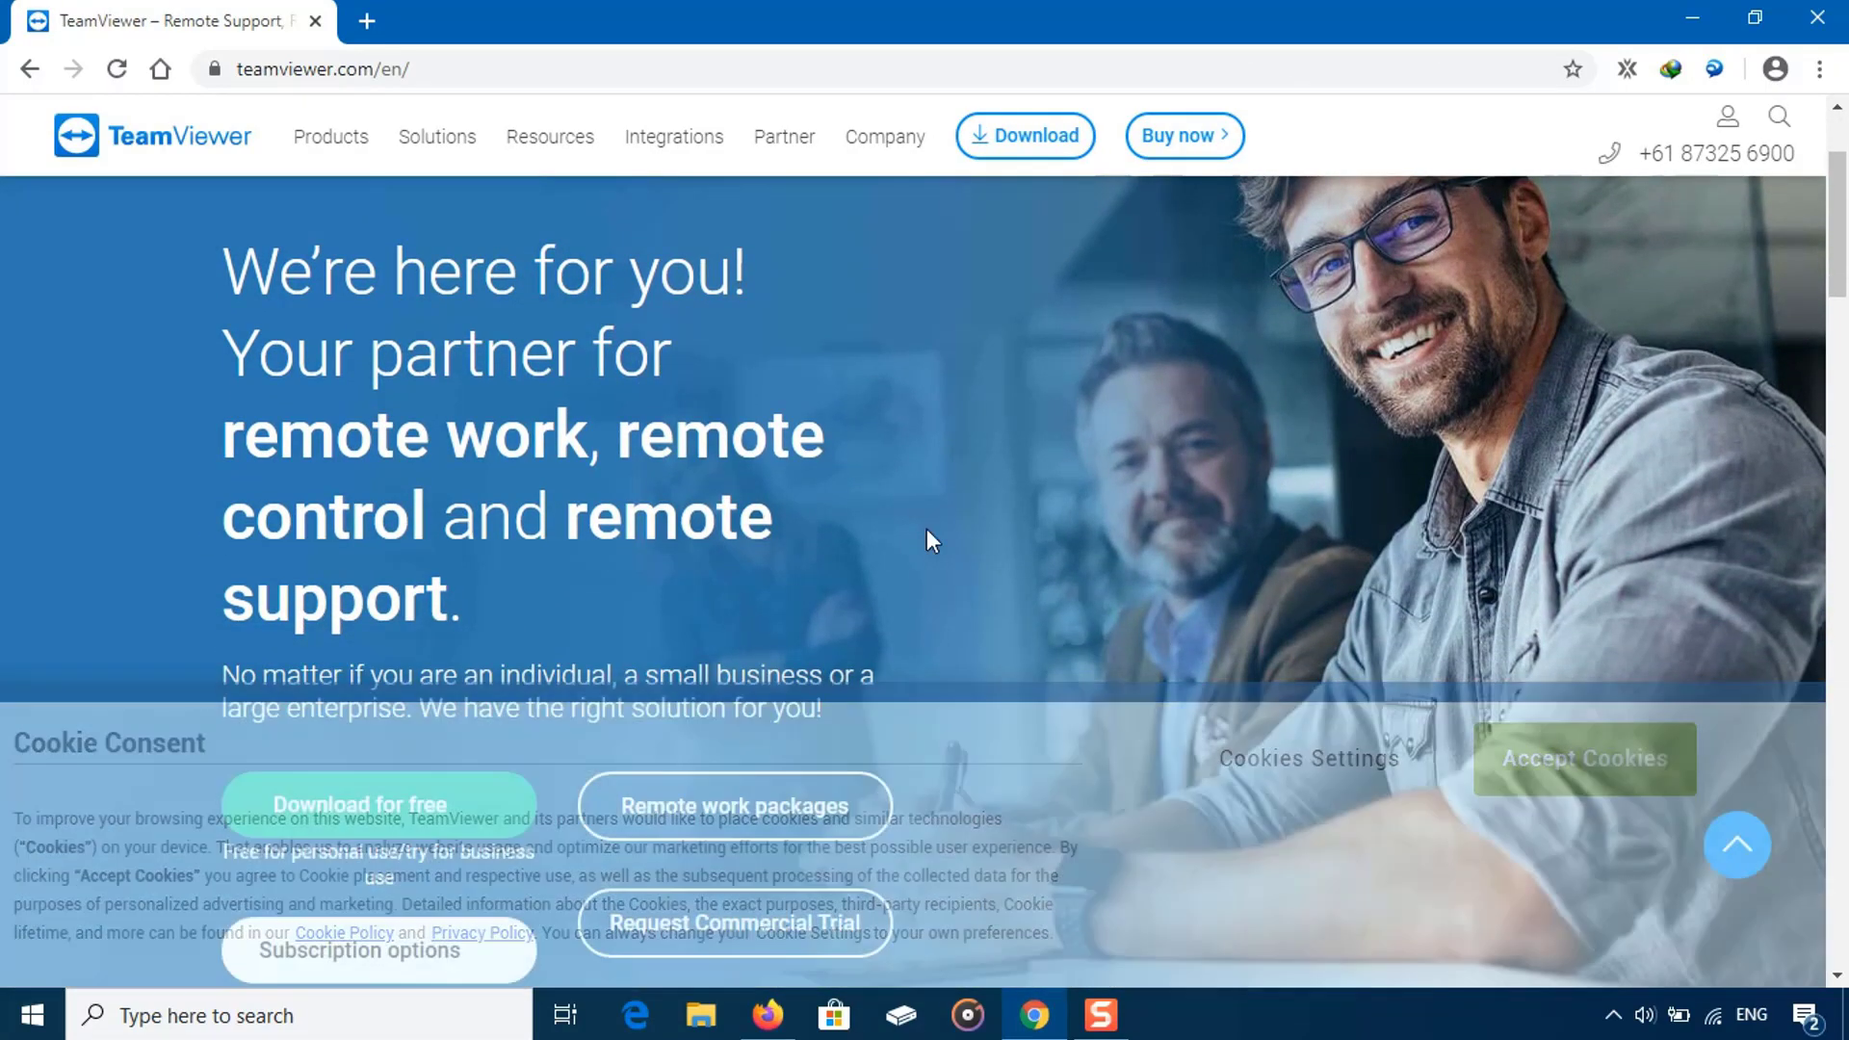
scroll(794, 518, down, 1)
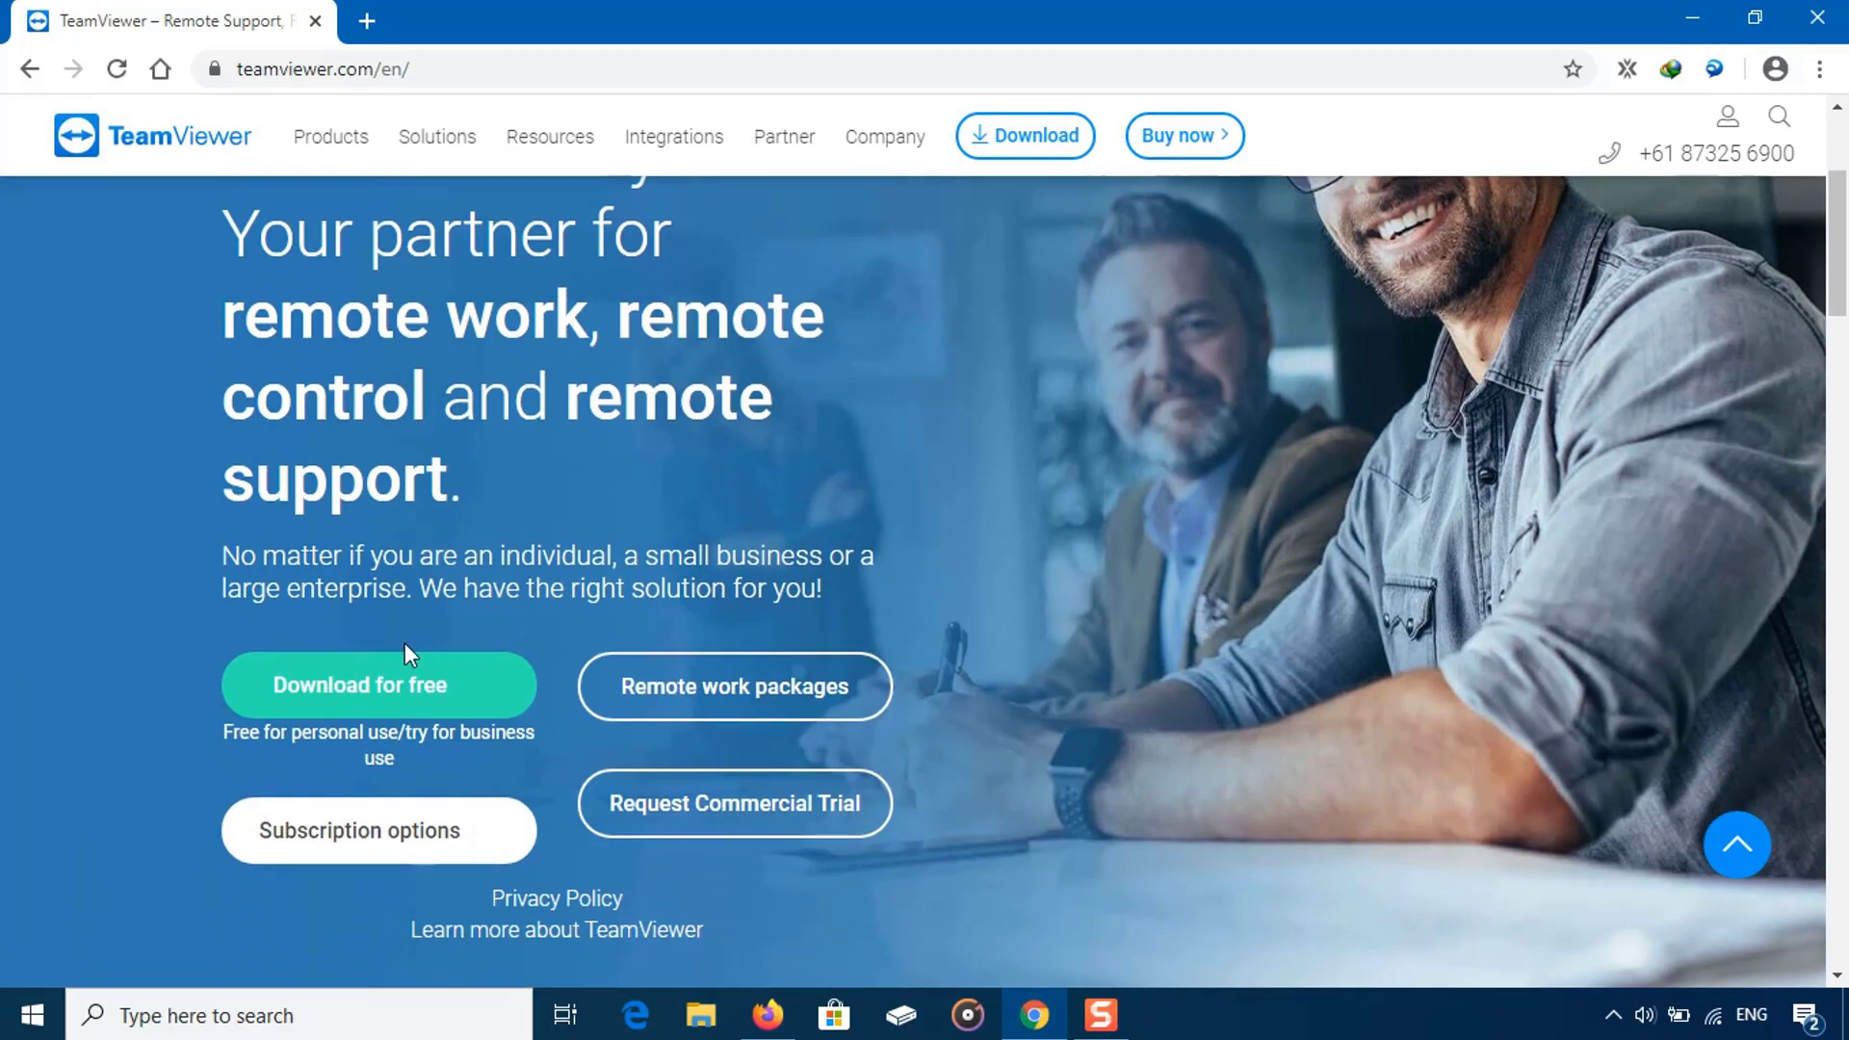
click(371, 706)
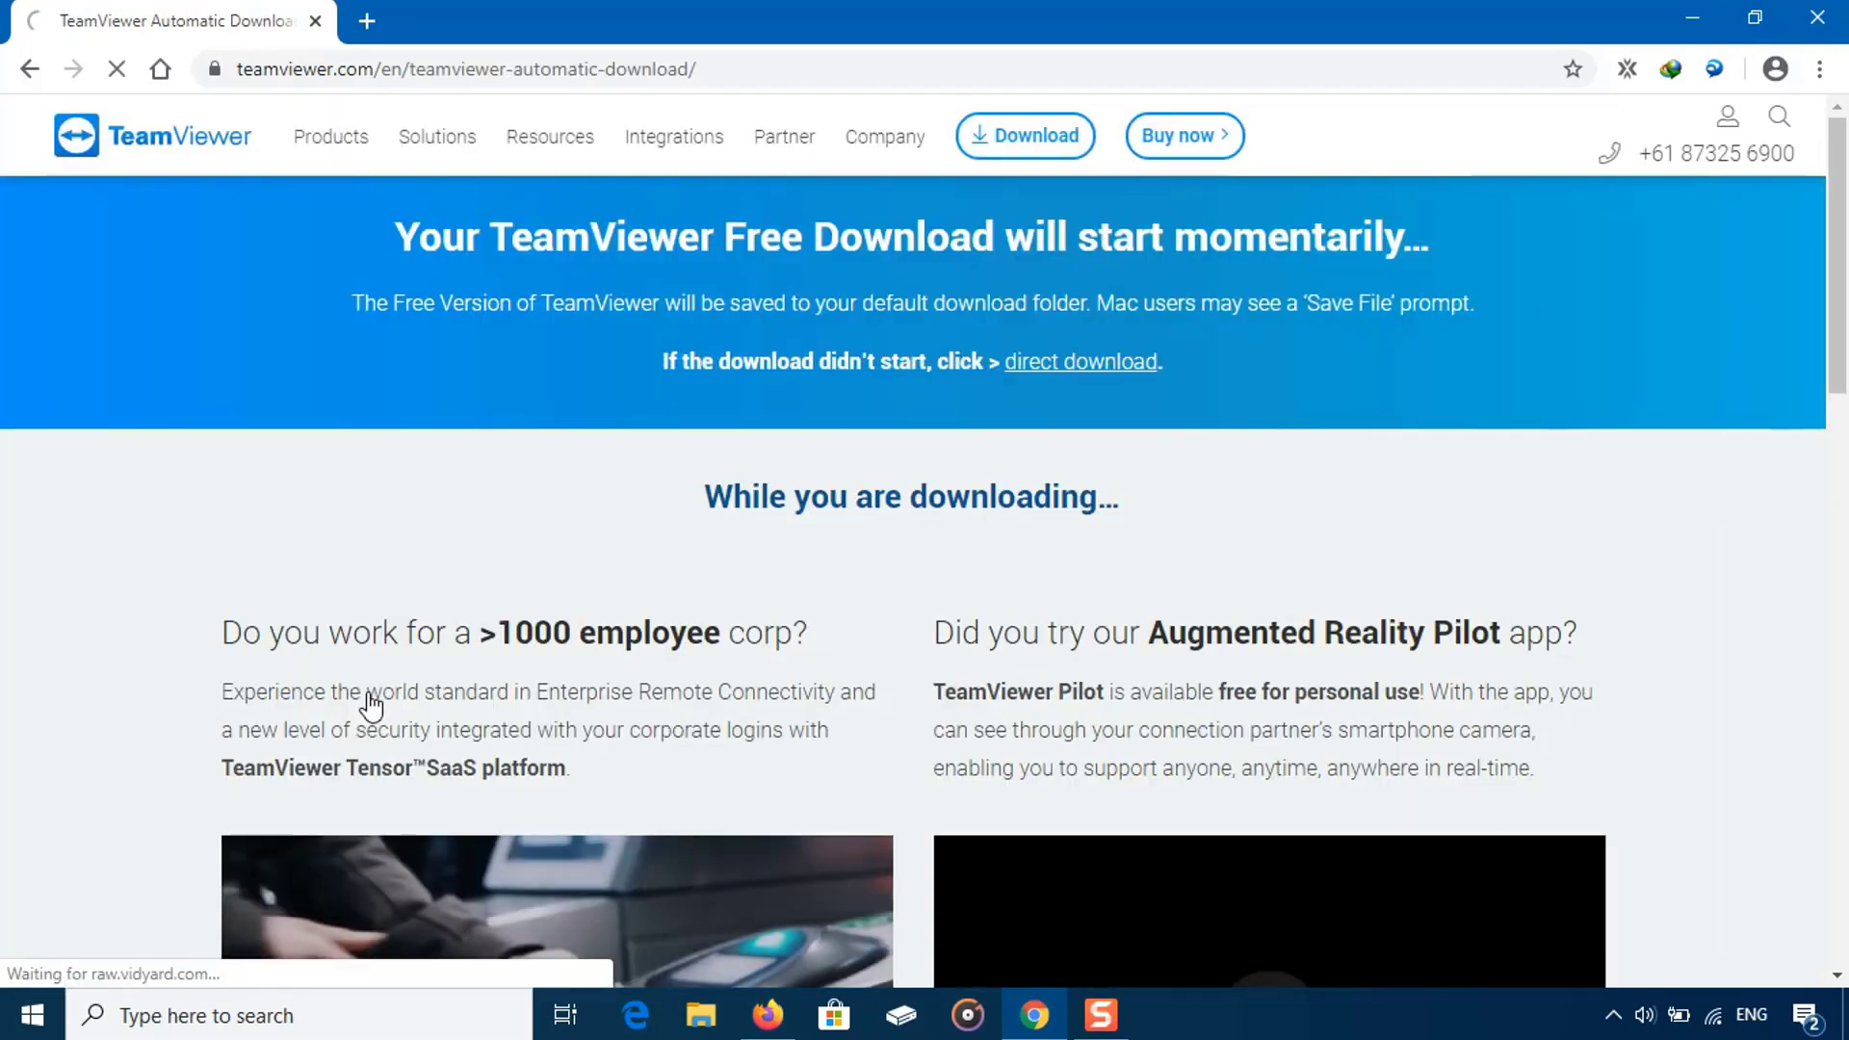
Step: Confirm the TeamViewer_Setup.exe download and run the installer once finished
click(909, 627)
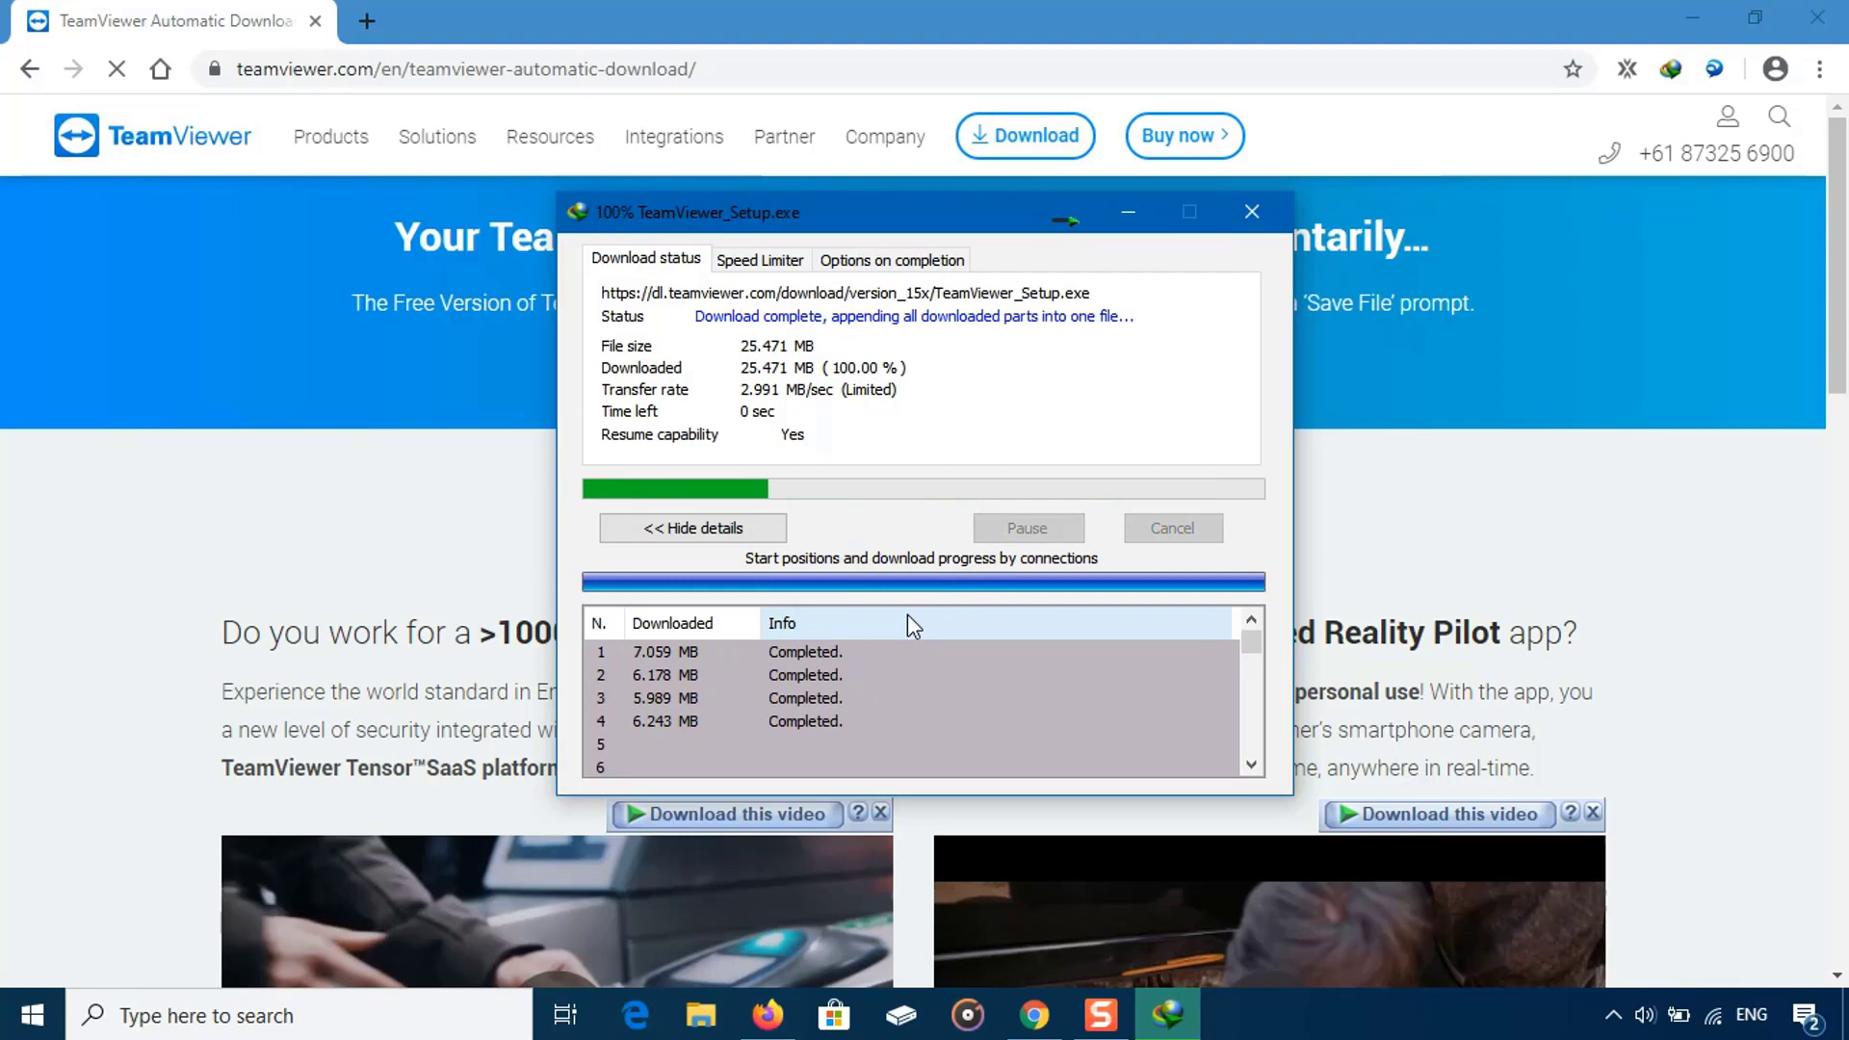
click(712, 589)
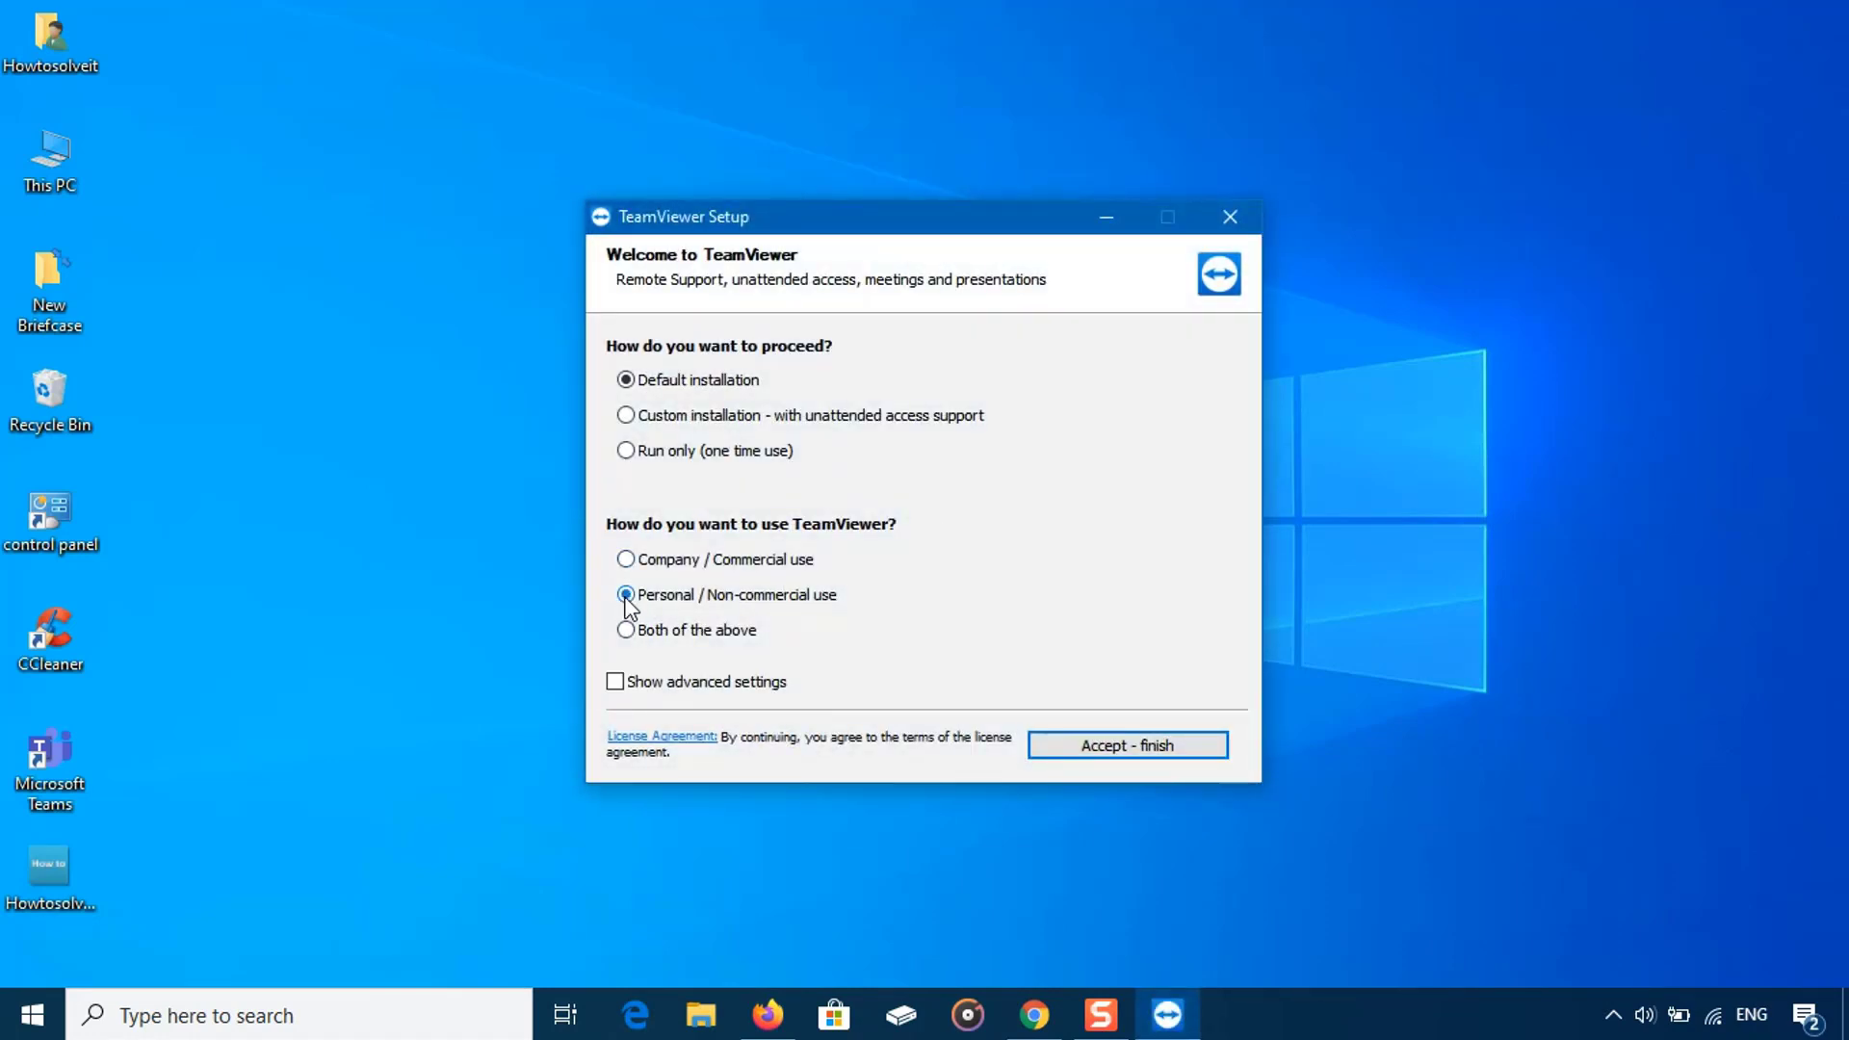
Step: Accept the licence with Default installation and Personal / Non-commercial use to finish installing
click(1097, 749)
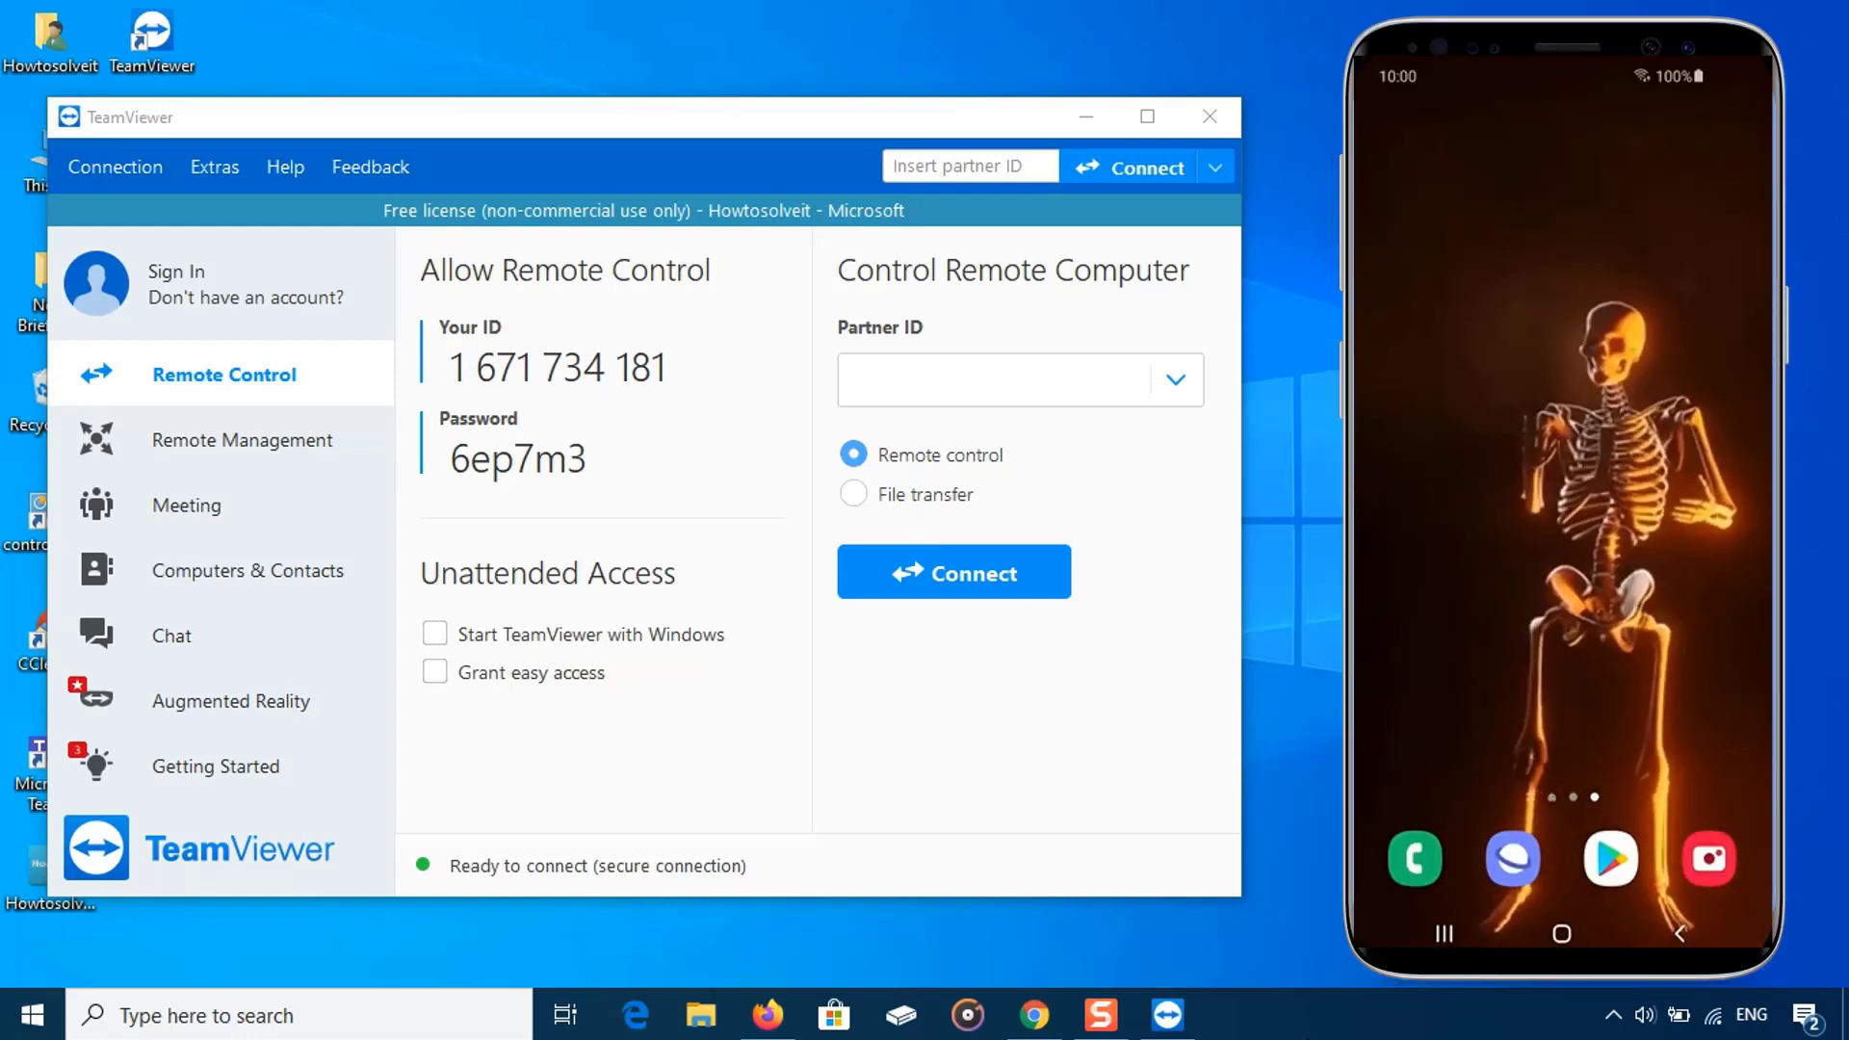
Step: Install TeamViewer QuickSupport from its Play Store page and open it
click(1614, 849)
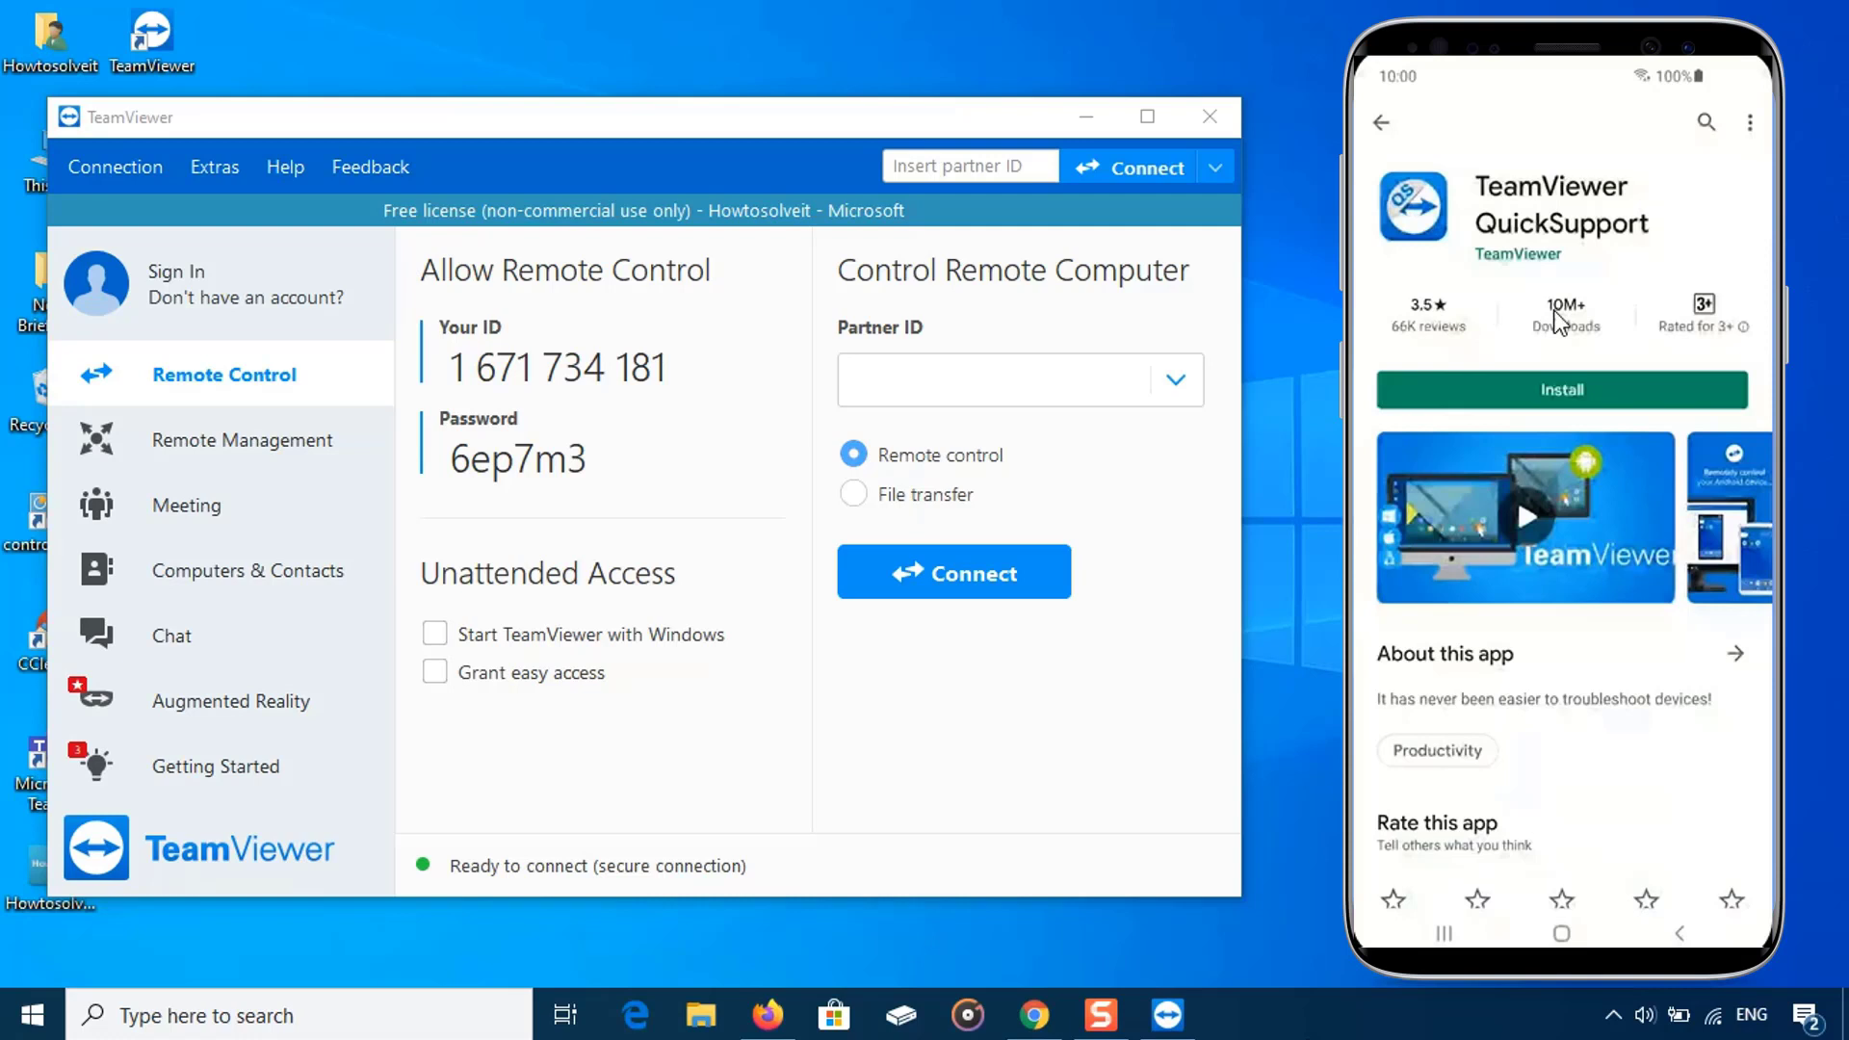
click(1568, 389)
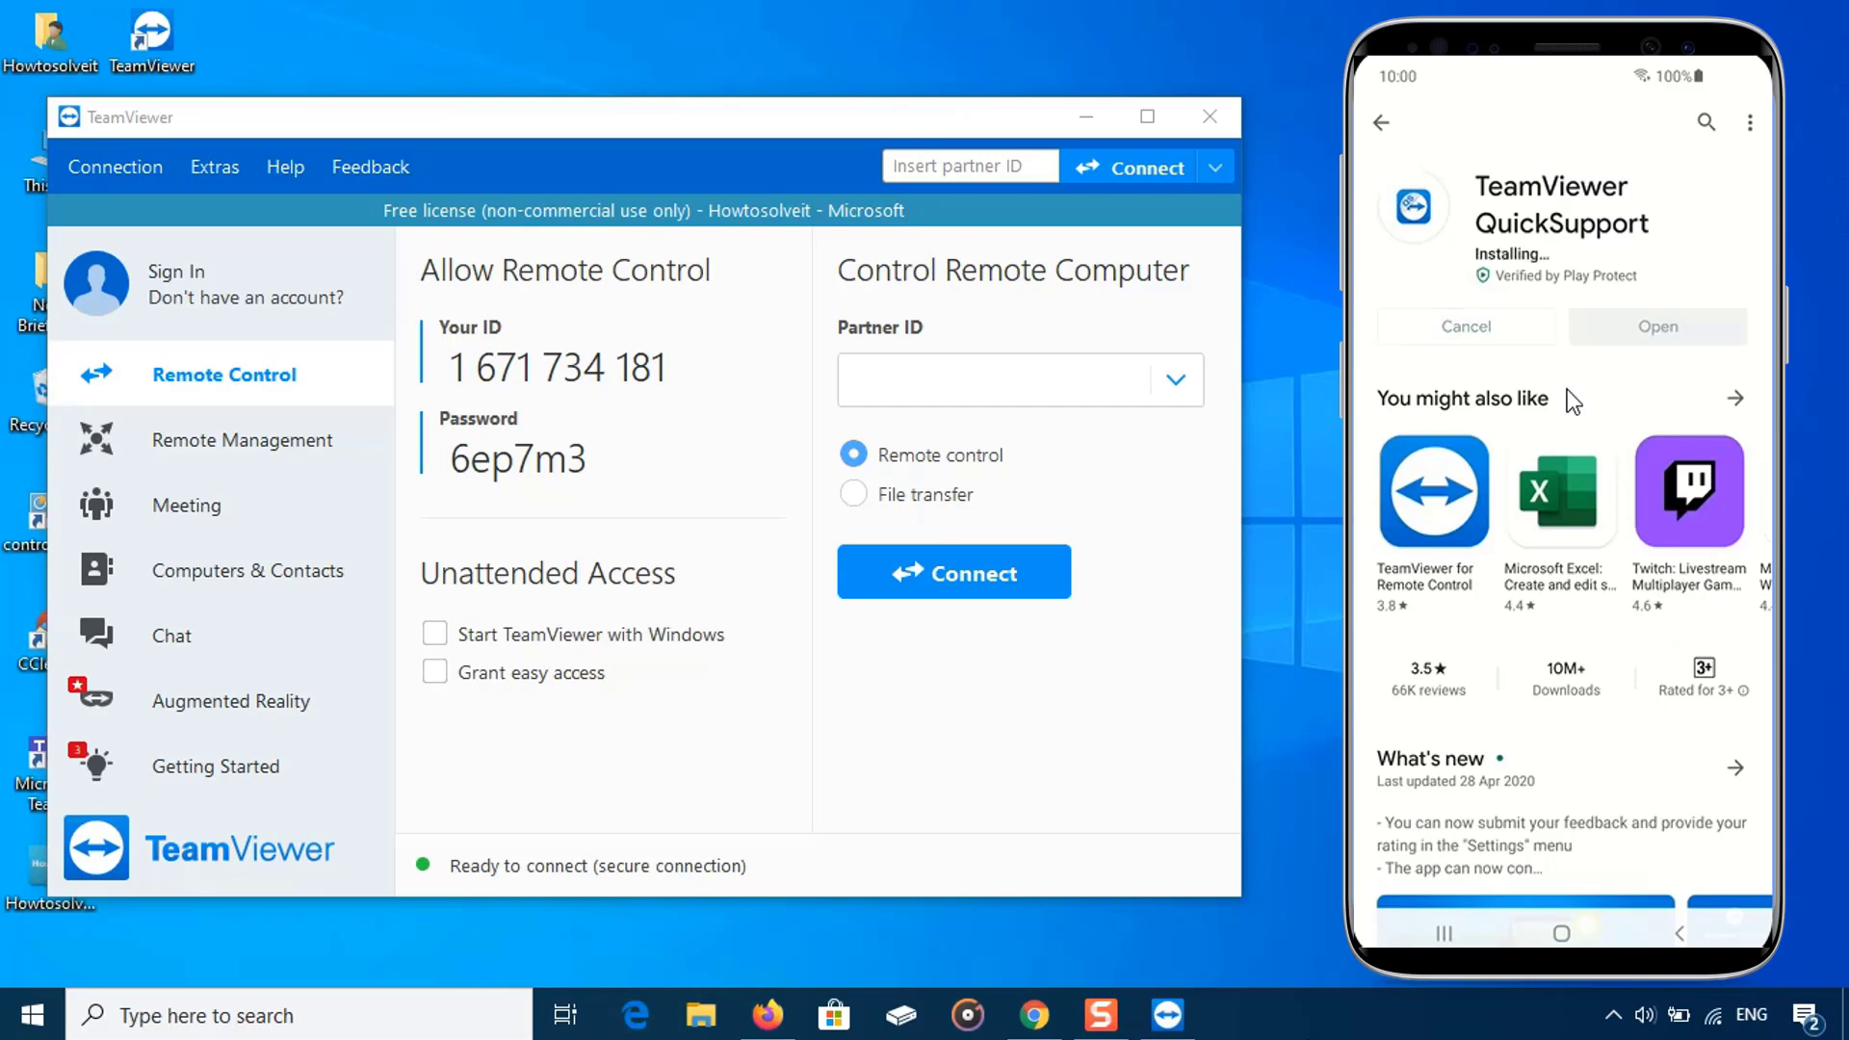
click(1662, 305)
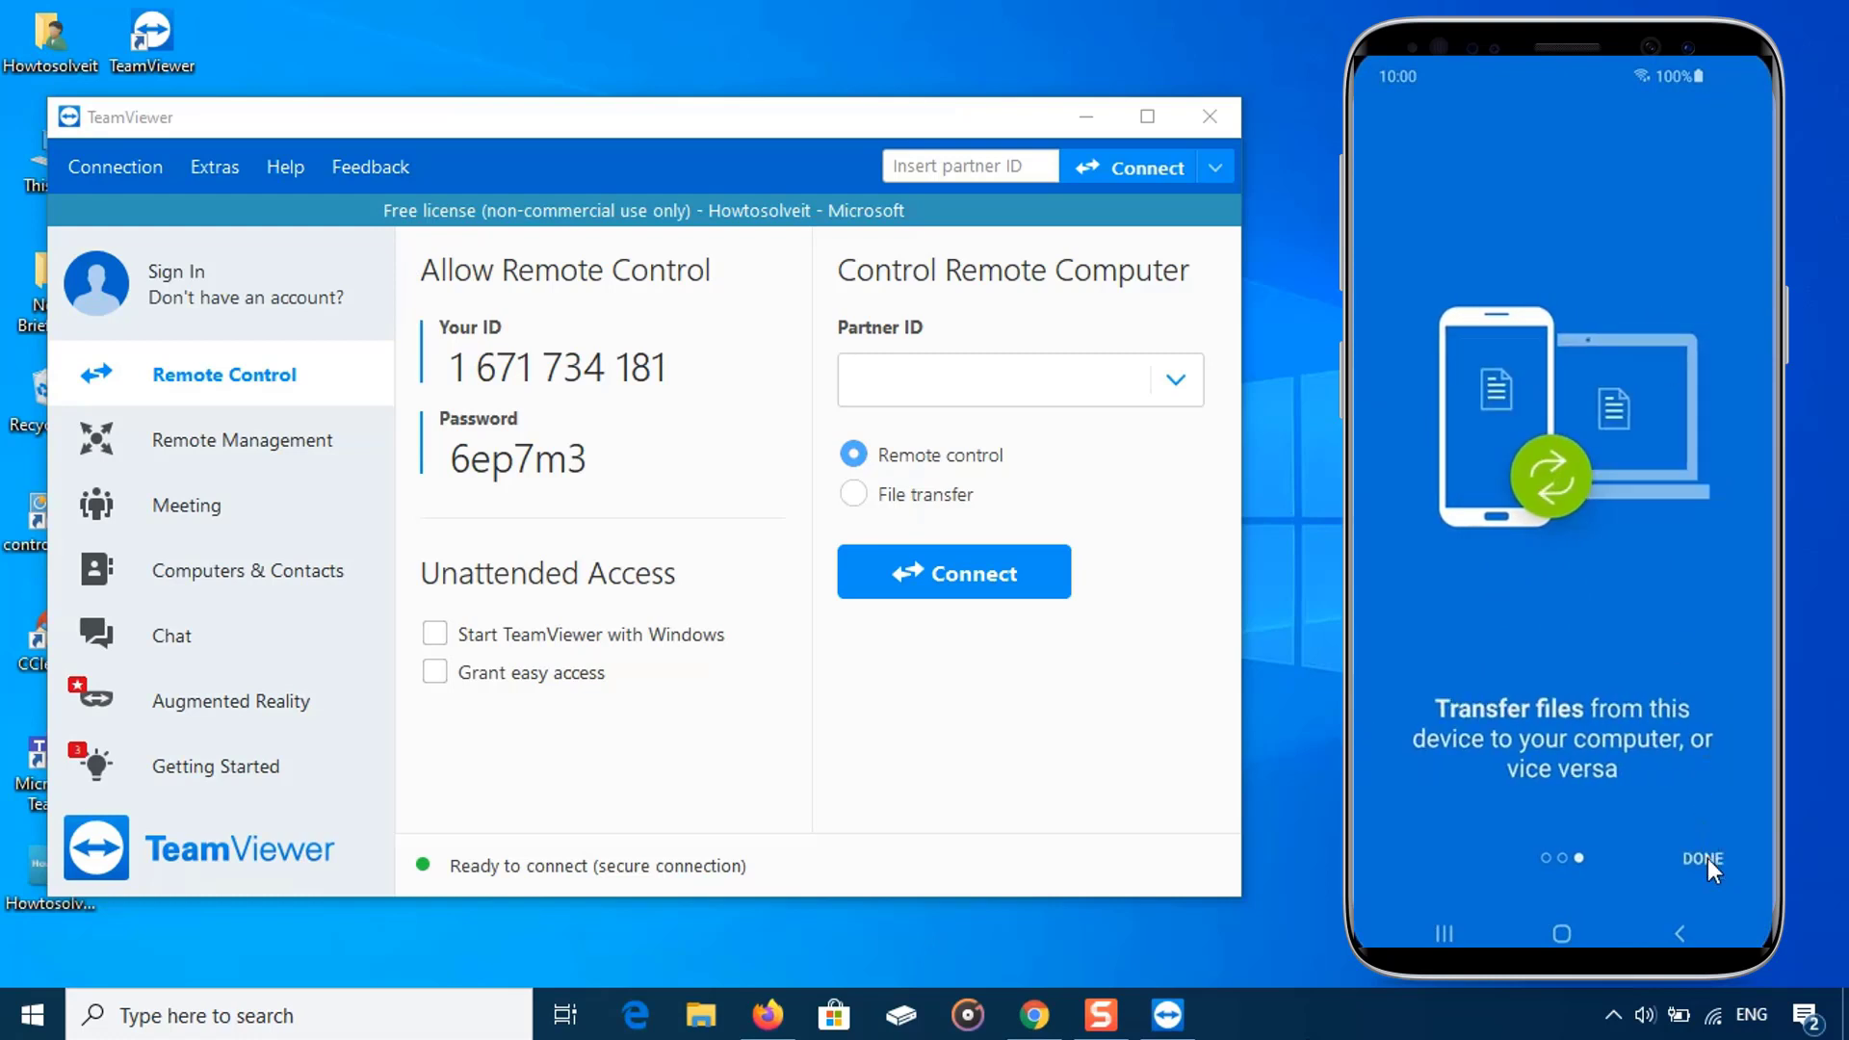
Step: Finish QuickSupport's intro, activate remote control, allow Appear on top, and return to QuickSupport
click(1707, 859)
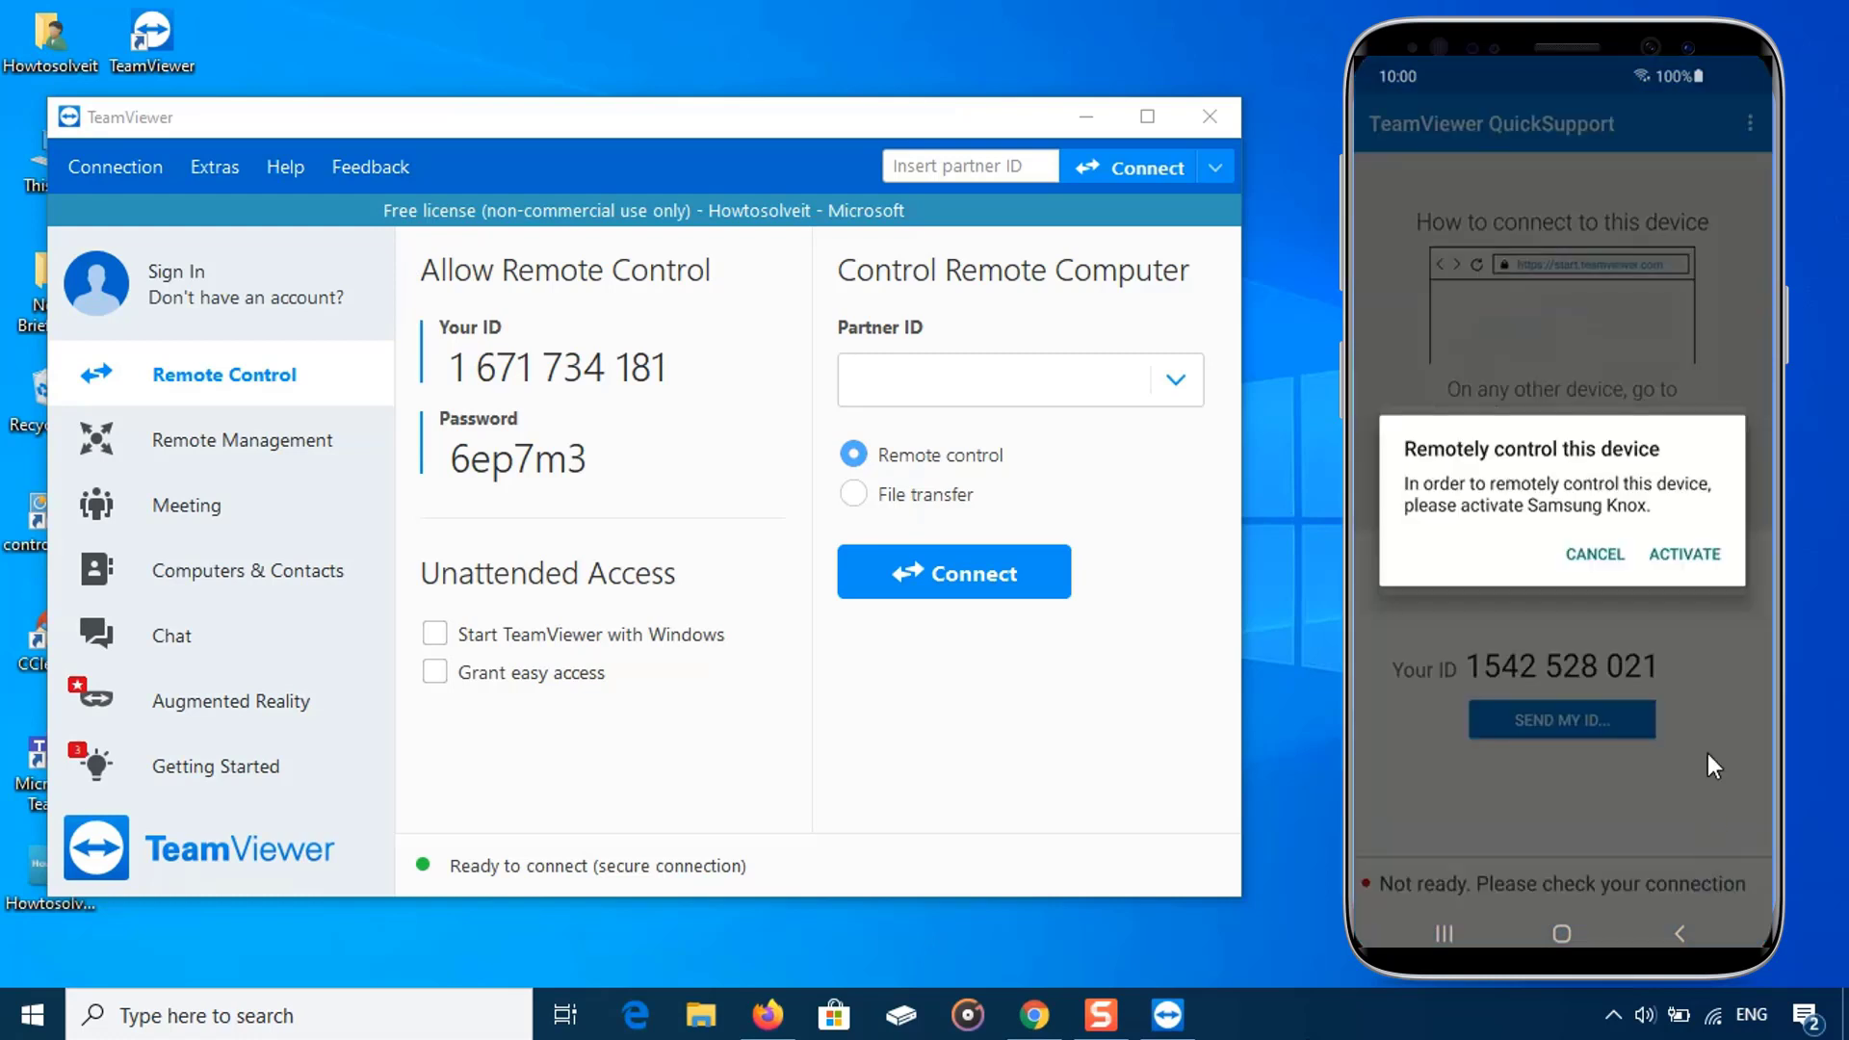
click(1695, 556)
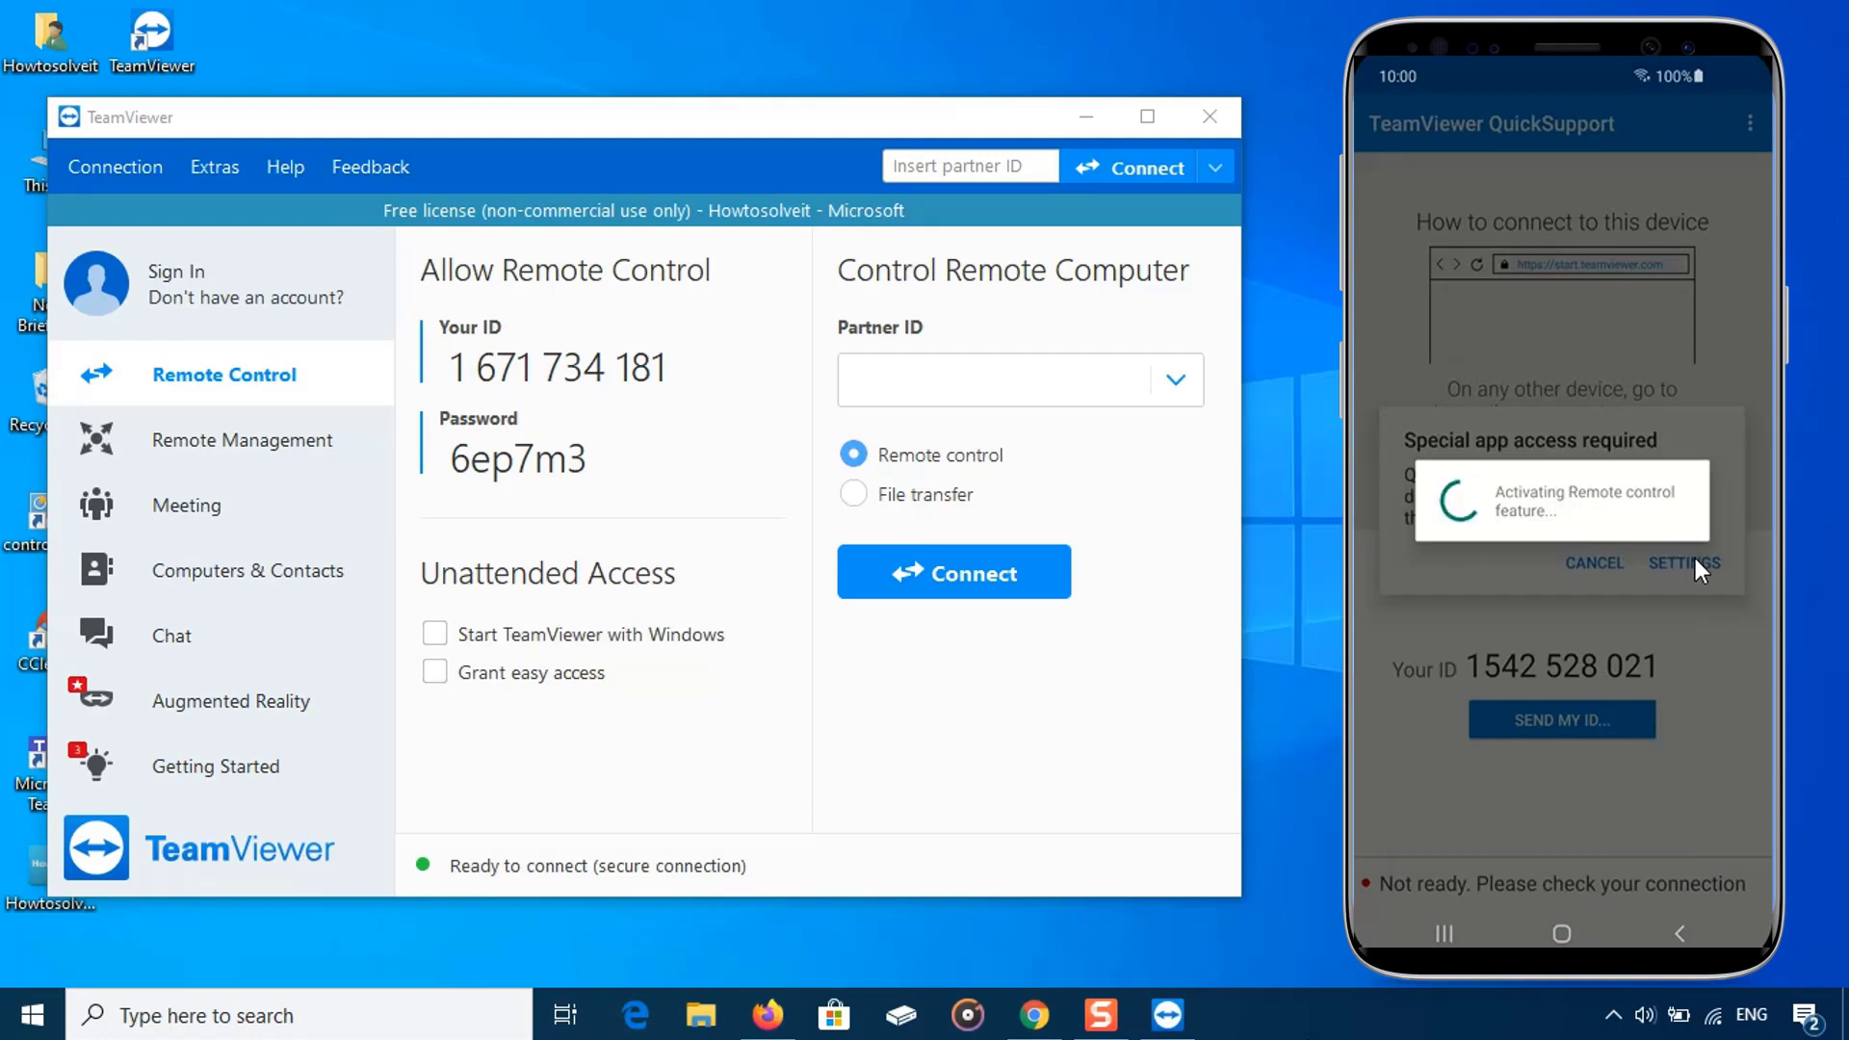
click(1694, 557)
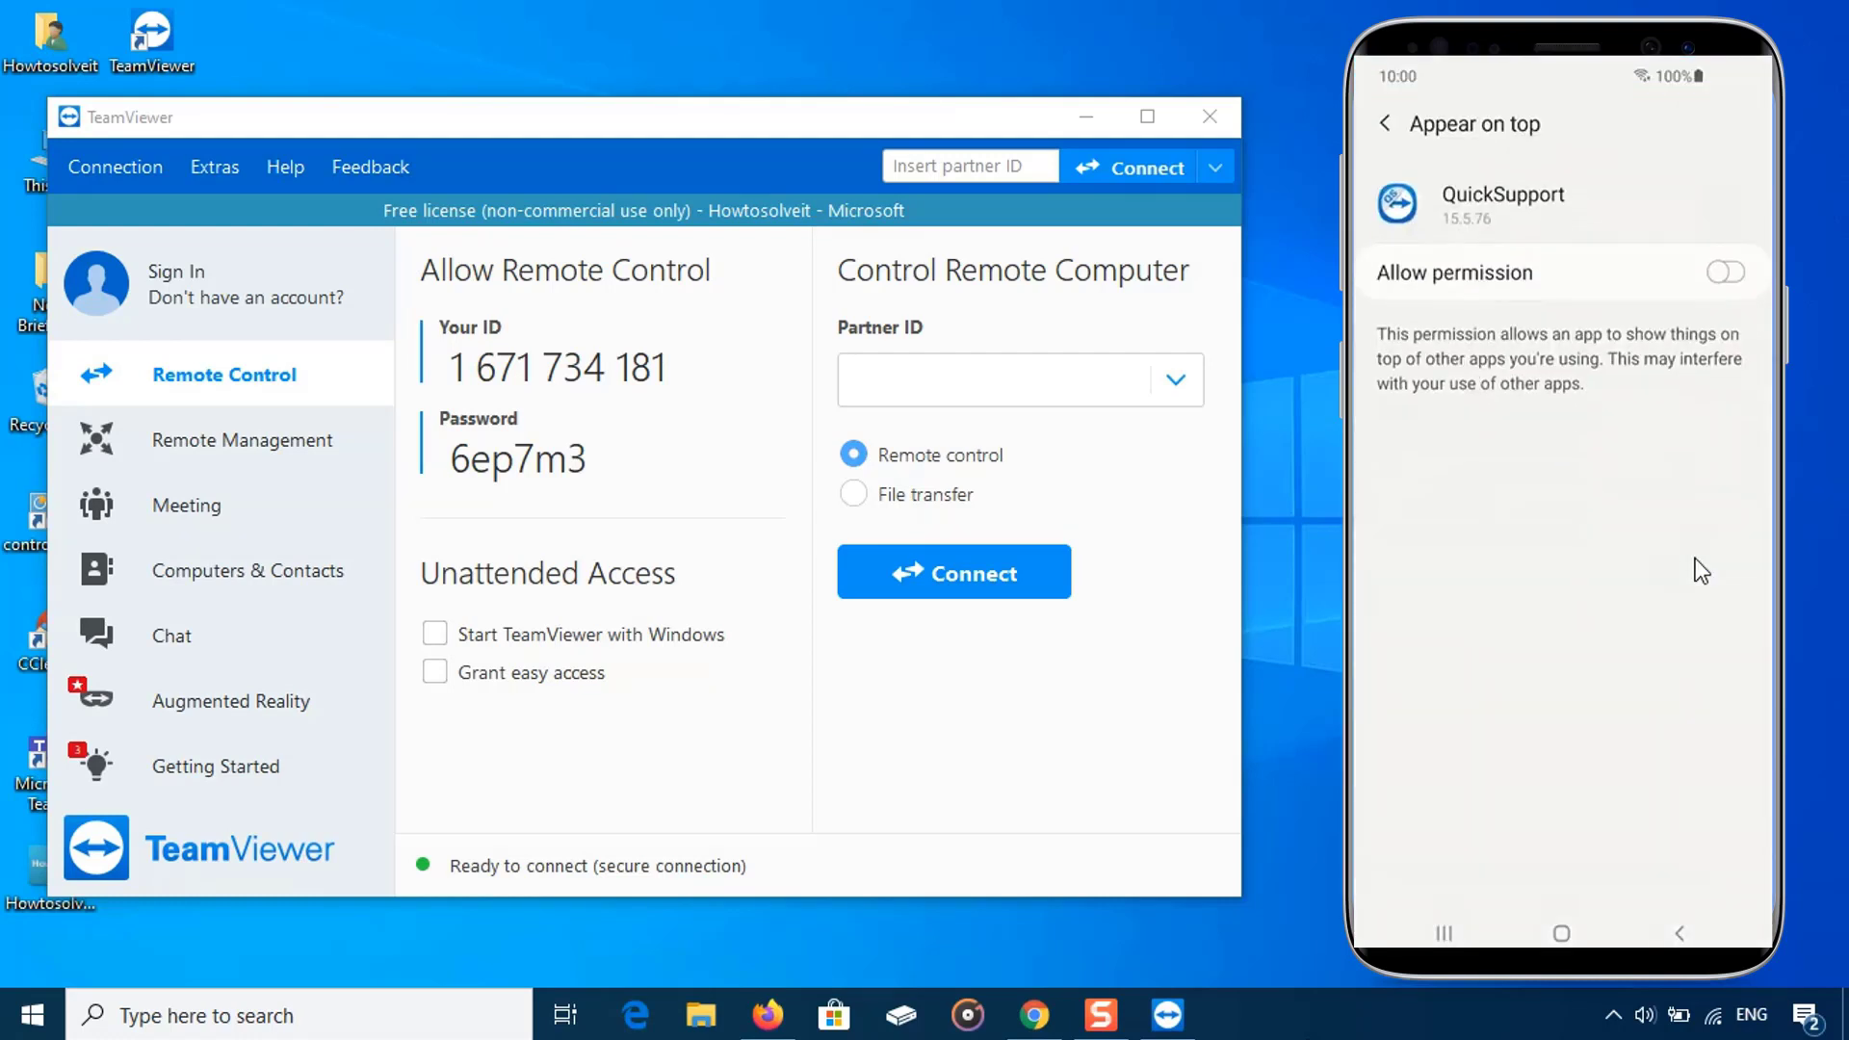
click(1387, 125)
click(1388, 125)
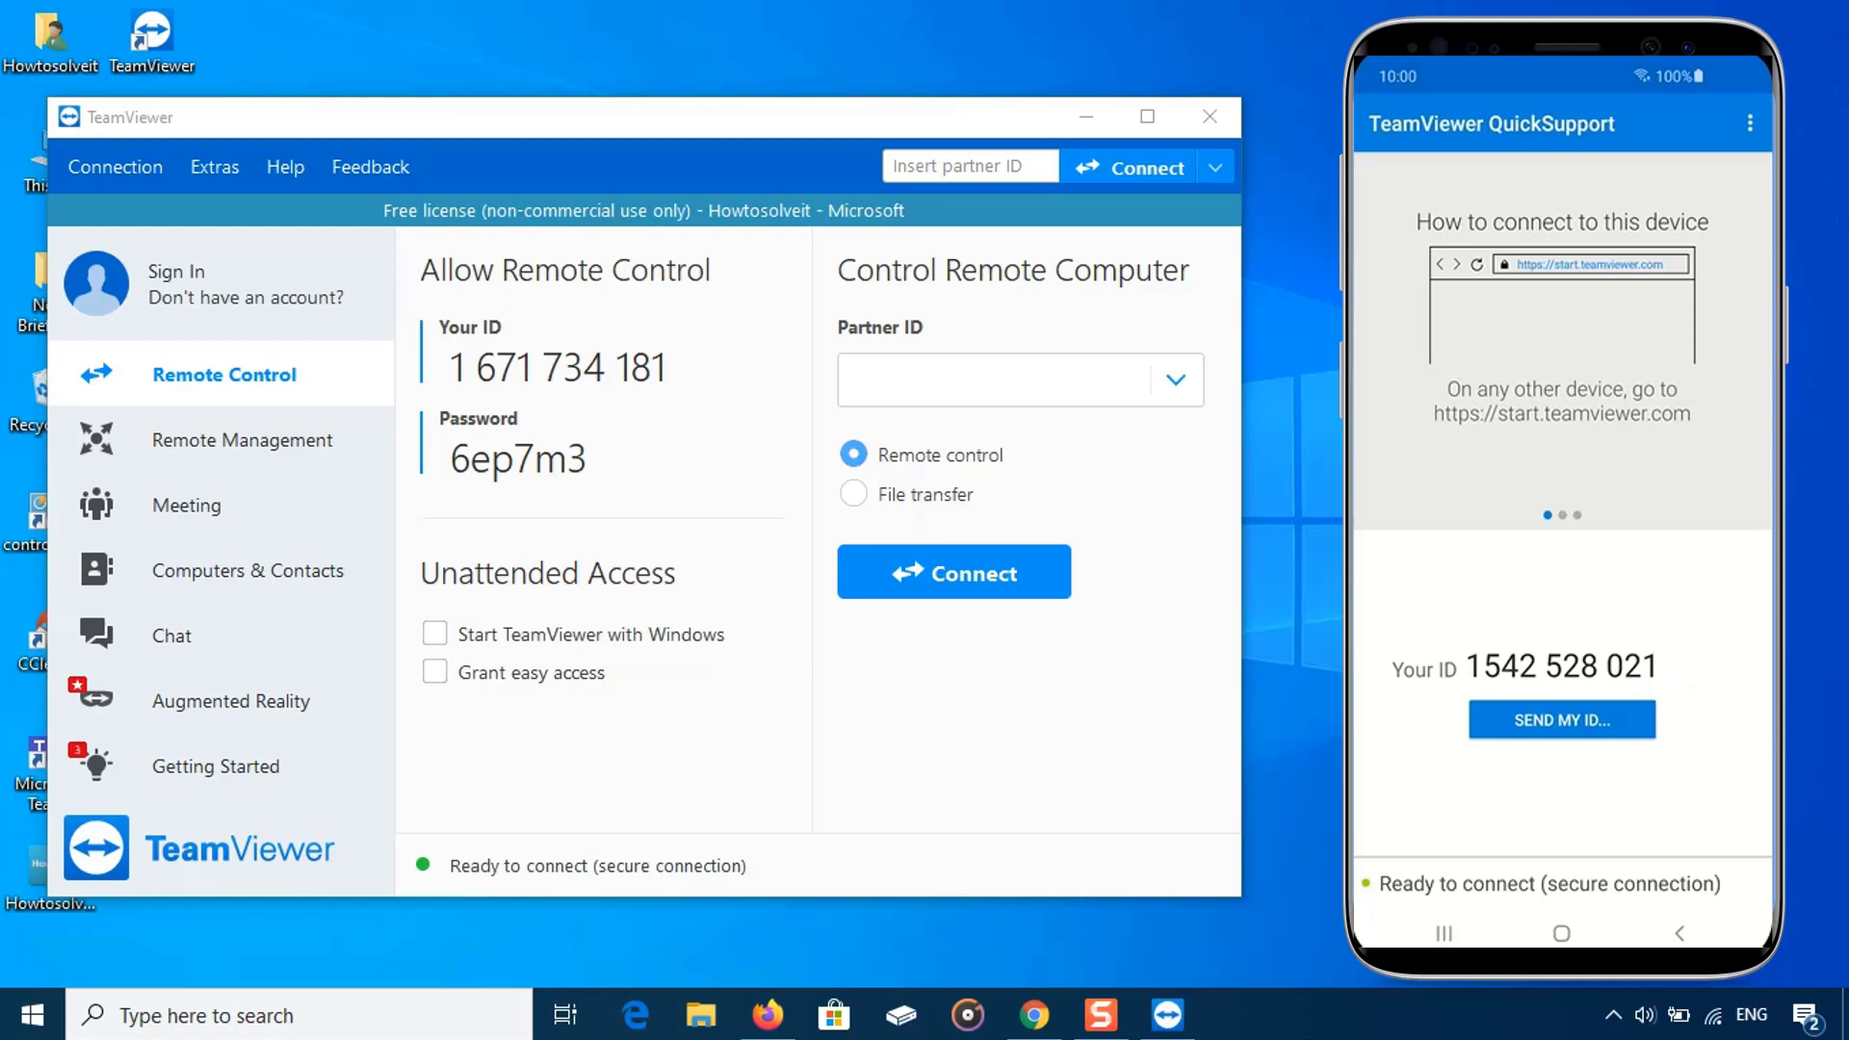
click(881, 380)
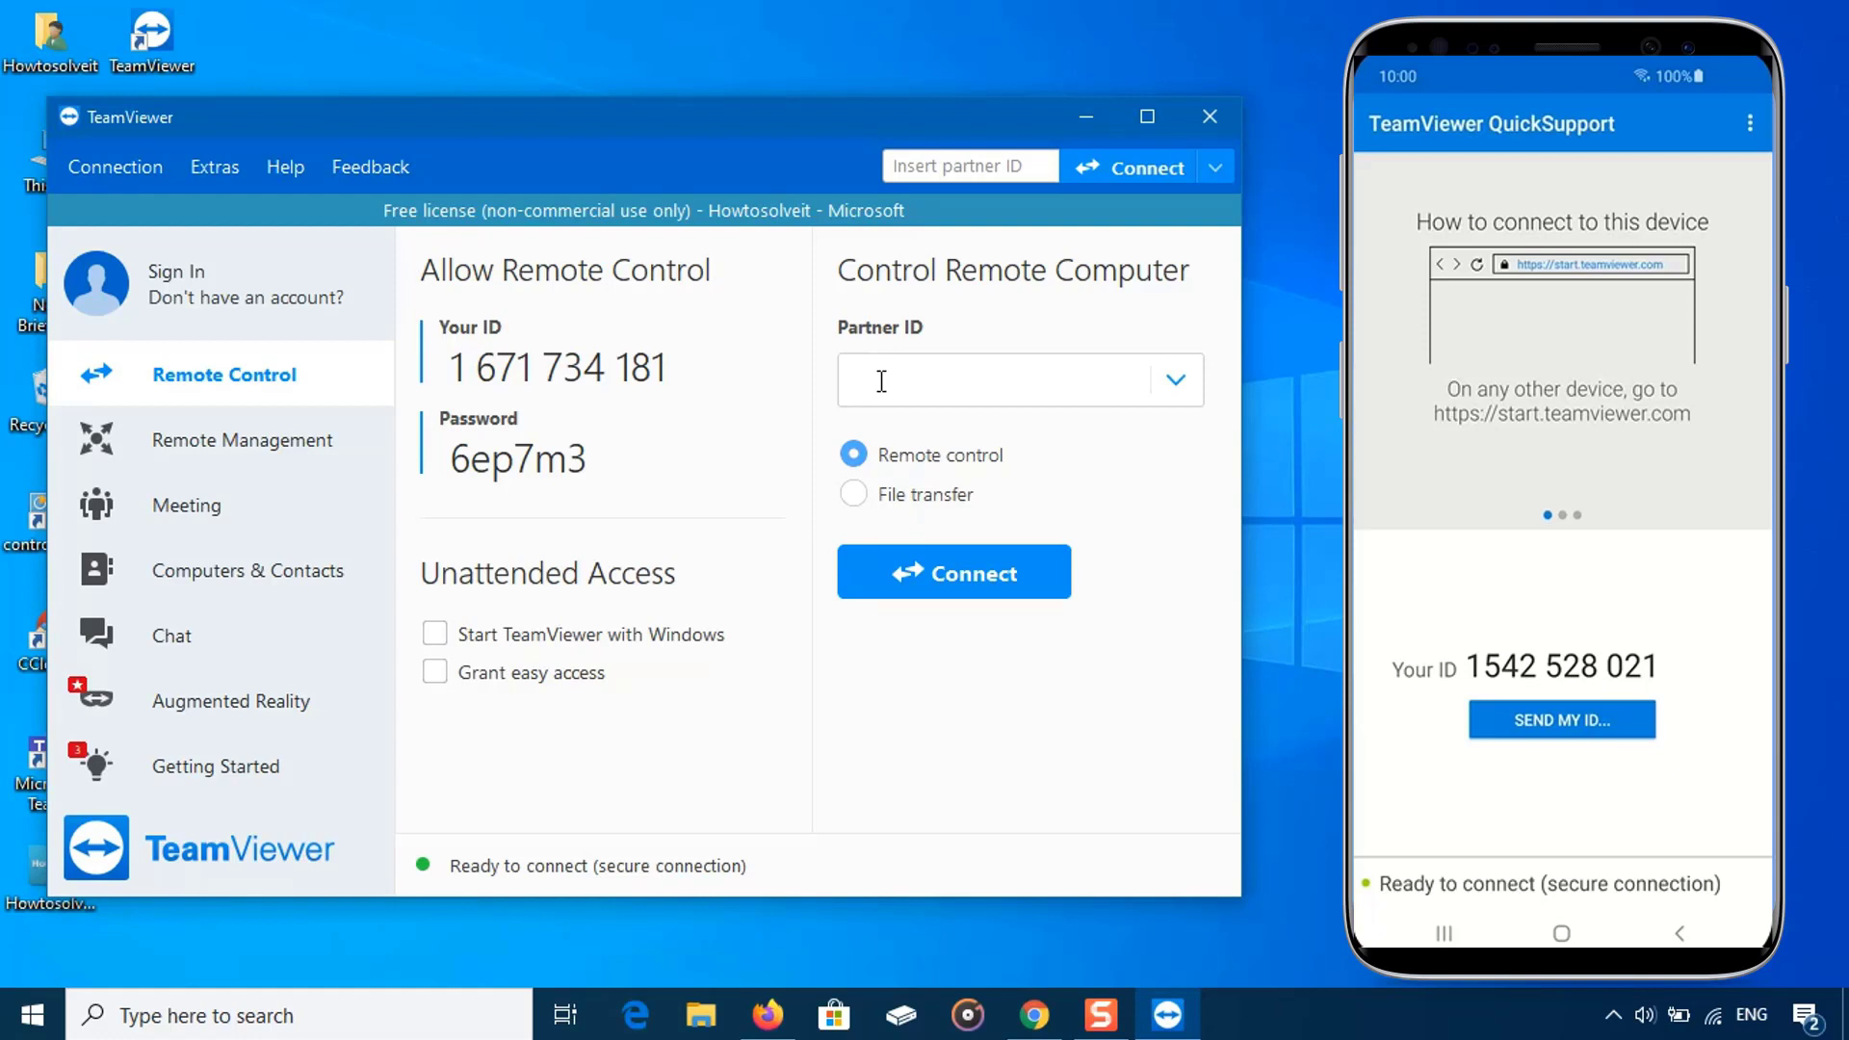
text(15)
text(42)
text(52802)
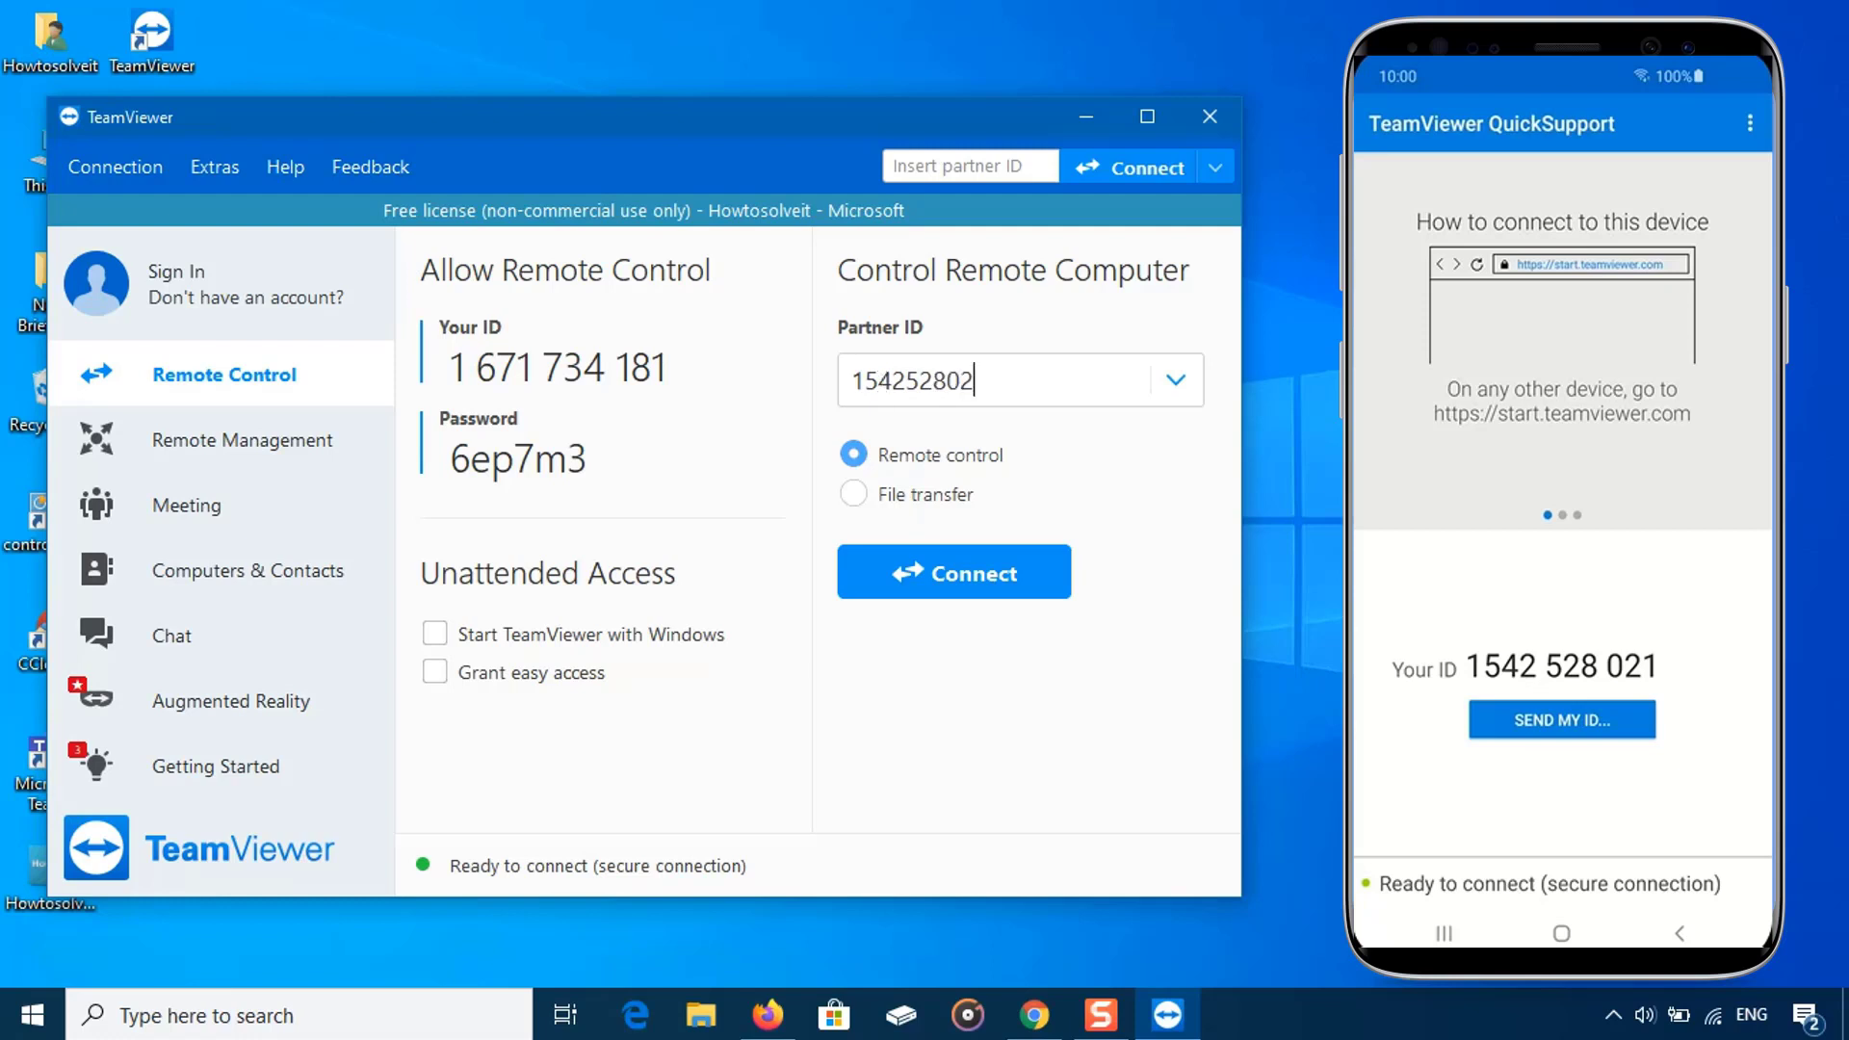
text(1)
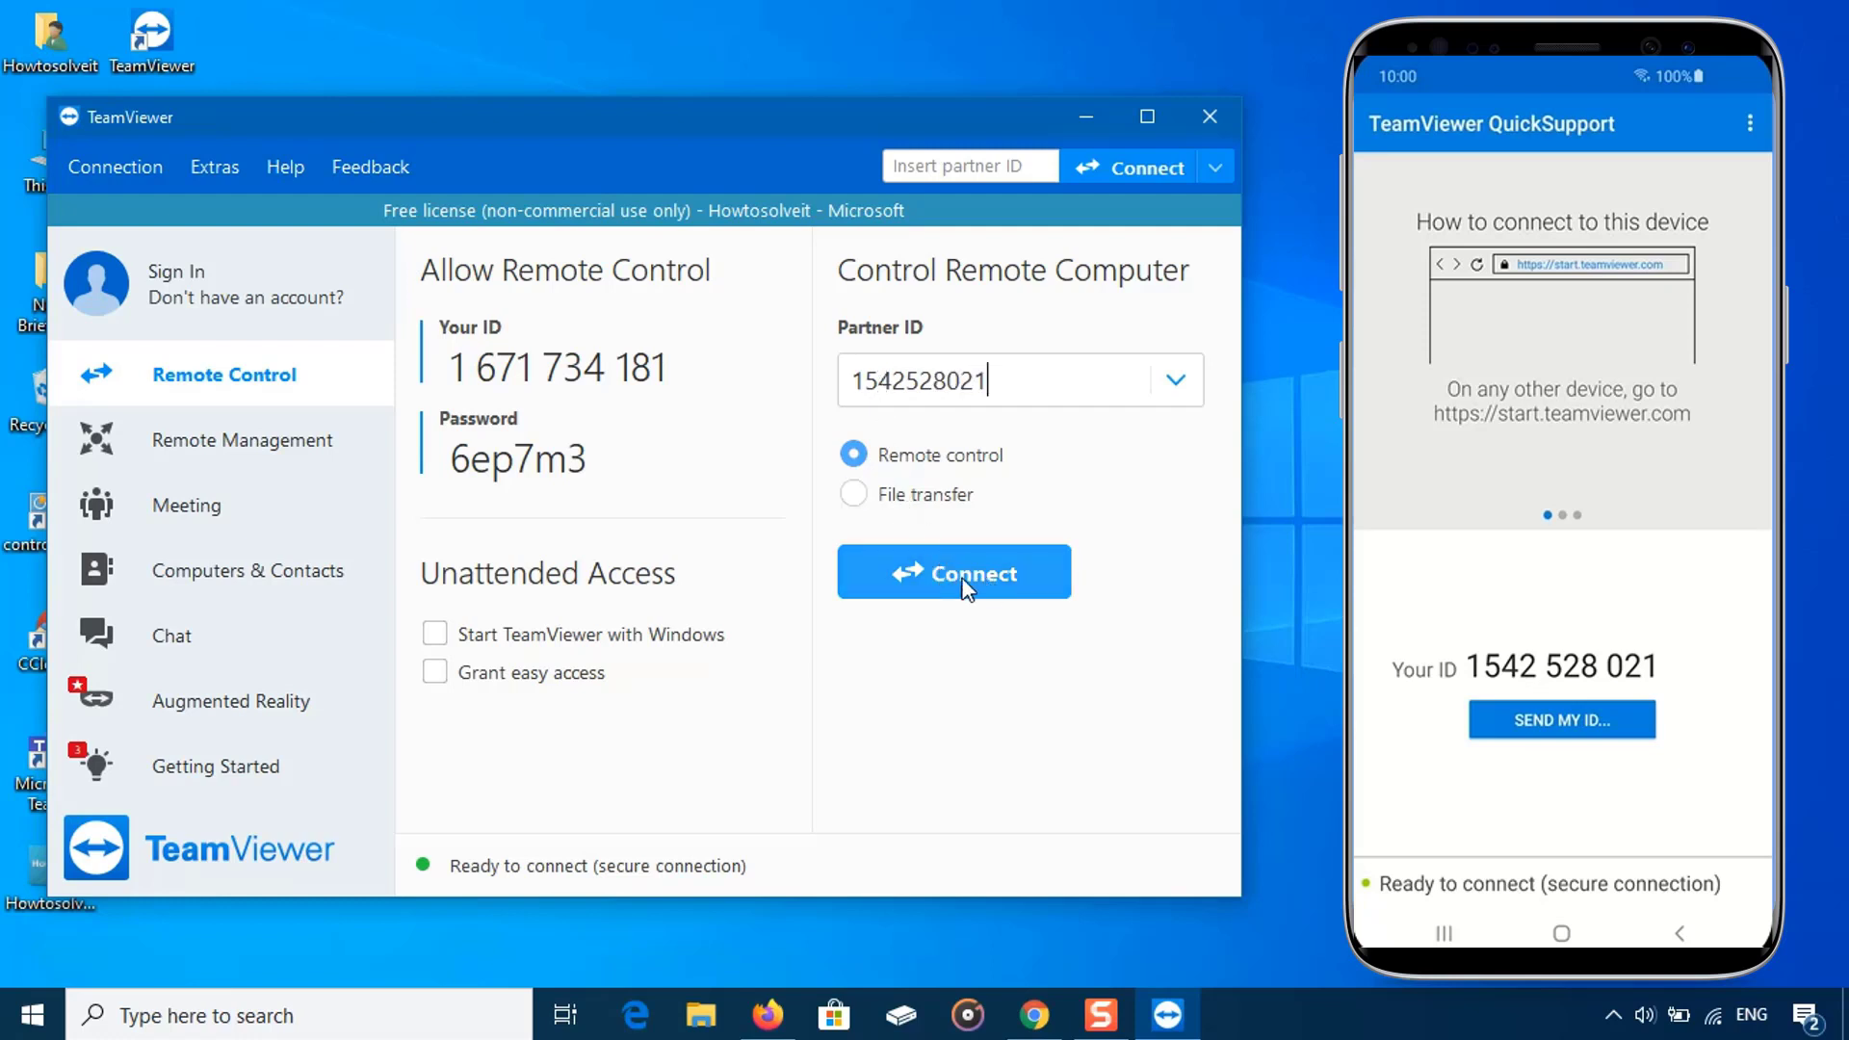
click(949, 580)
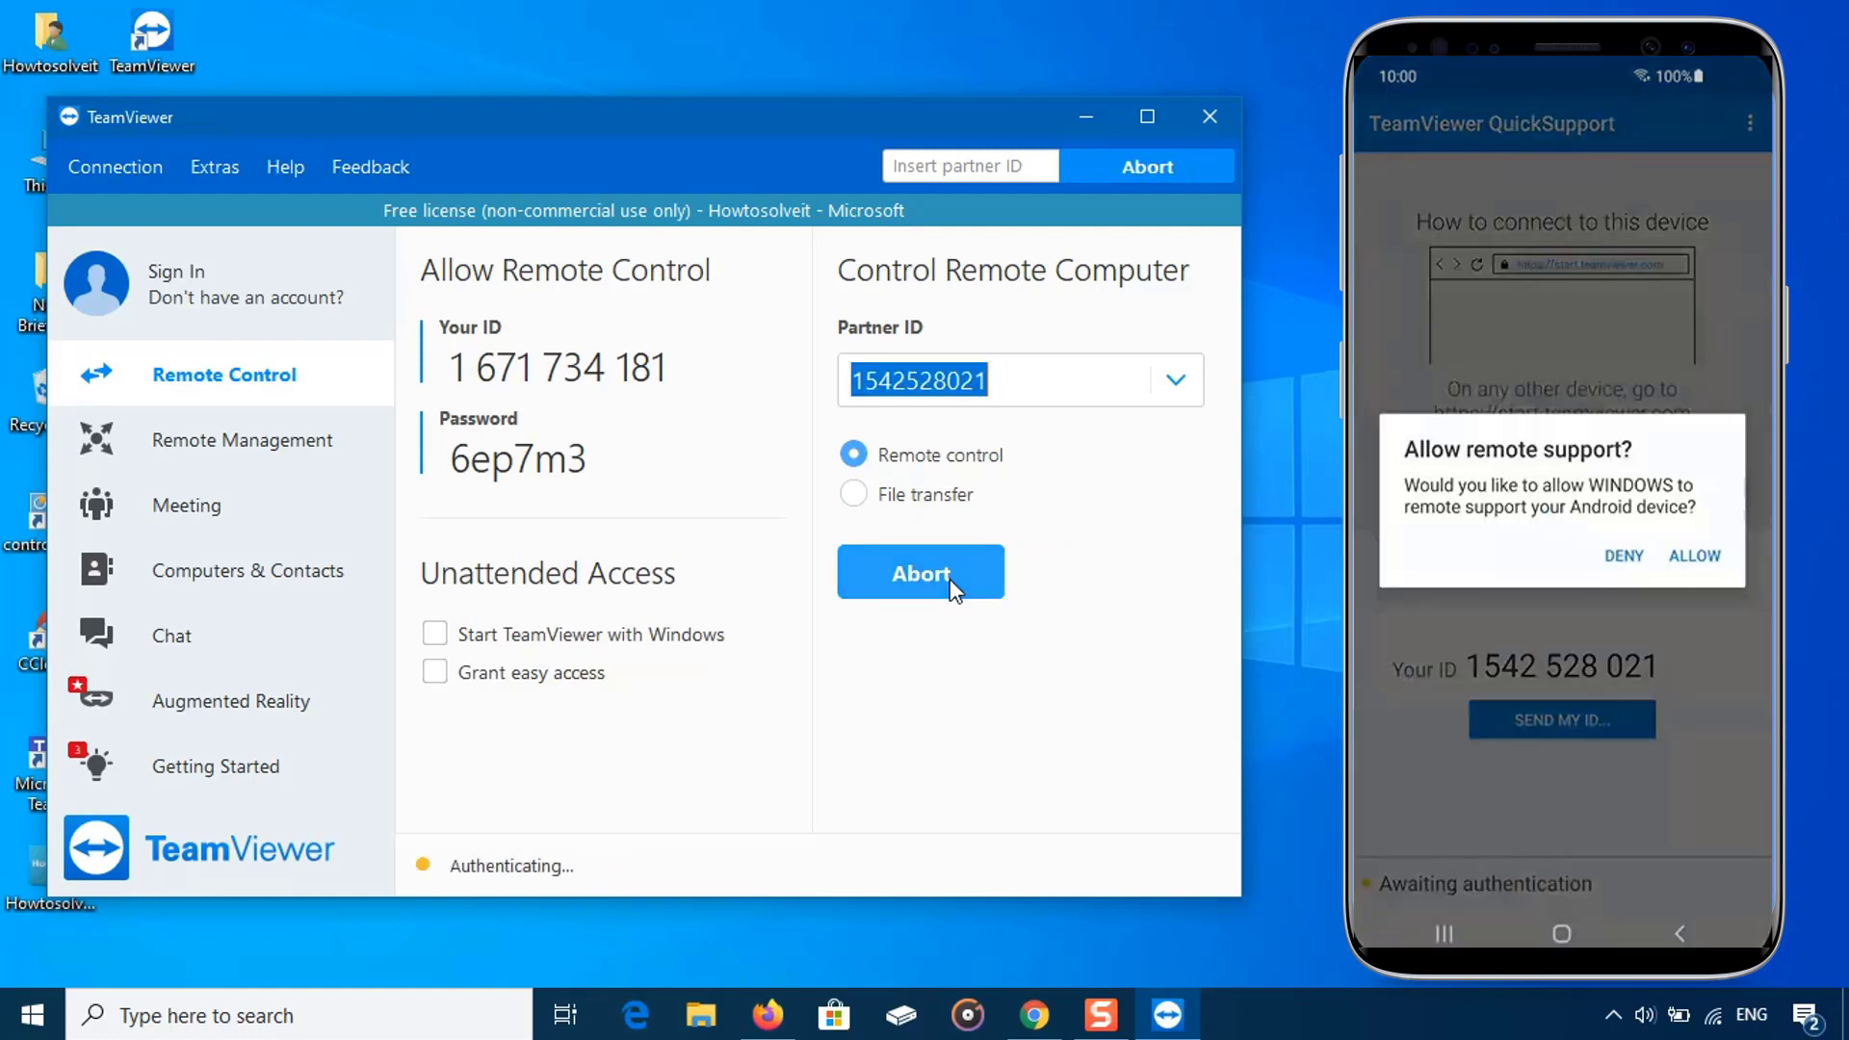
click(1685, 555)
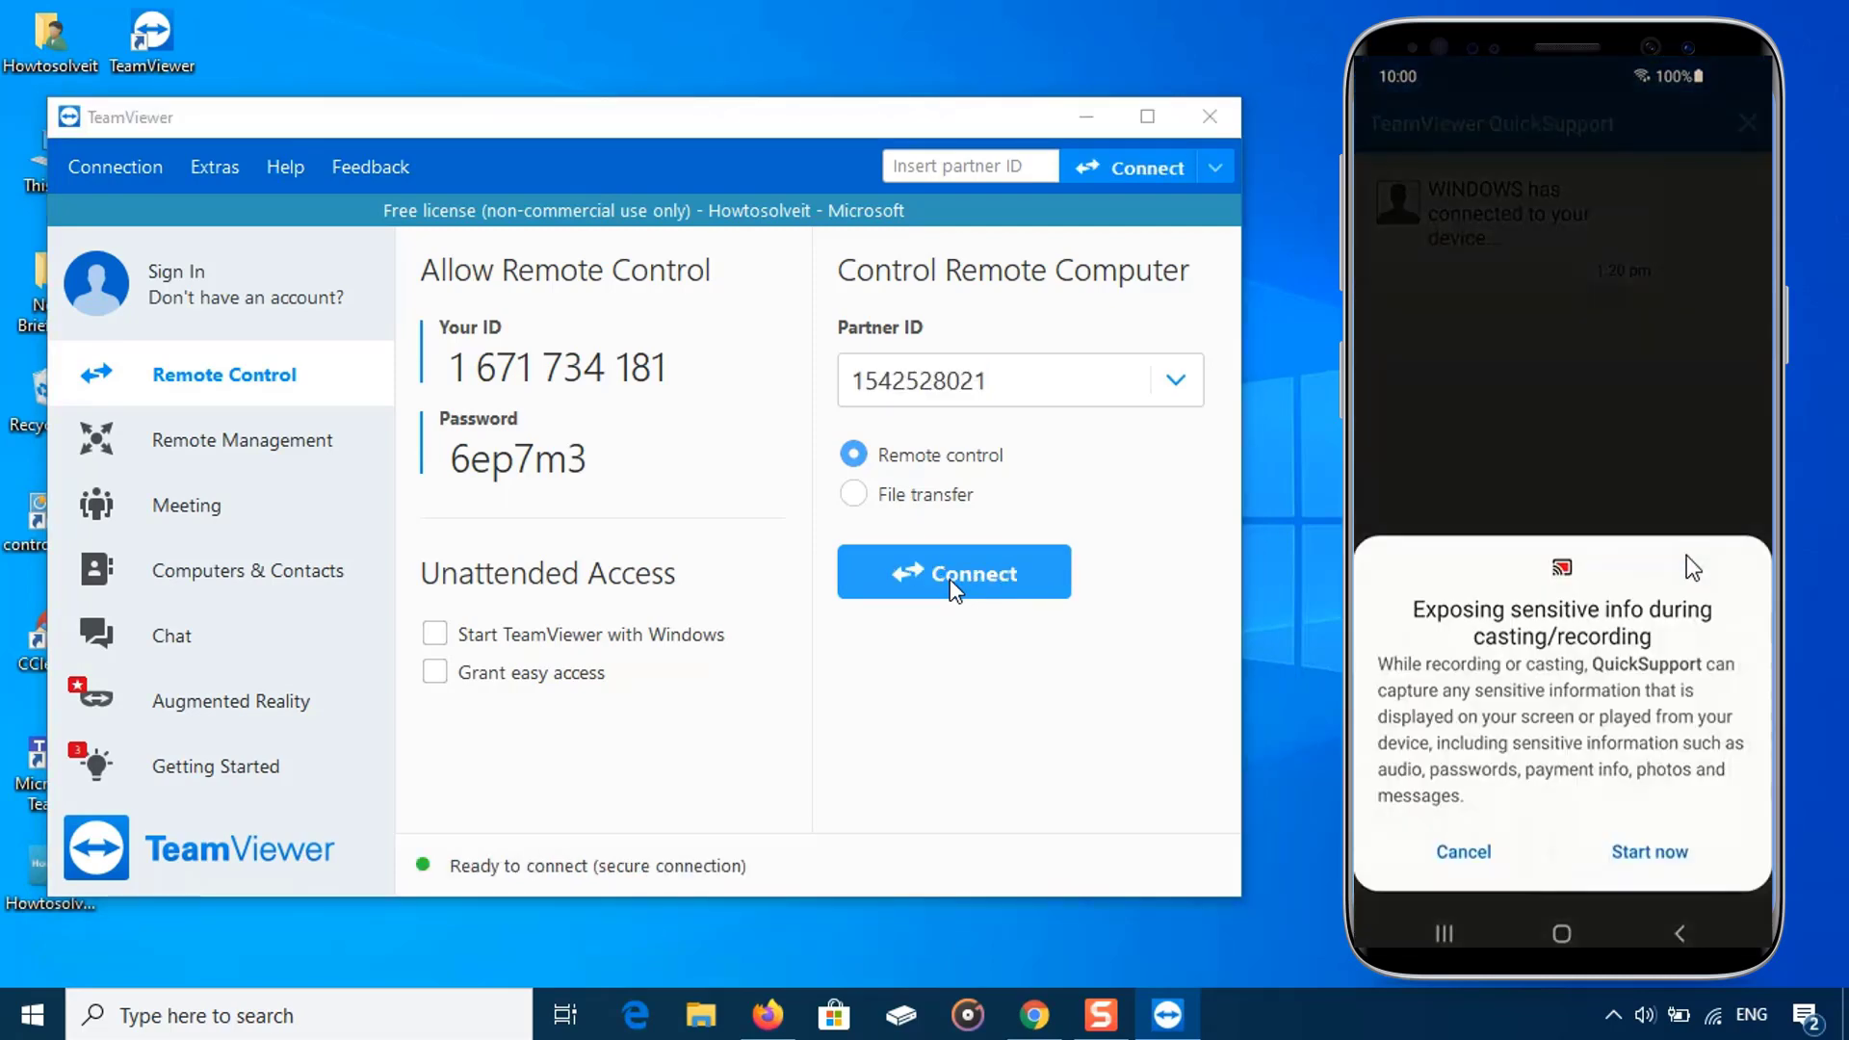
Step: Approve screen casting on the phone and show the session's Dashboard of hardware details
click(1652, 853)
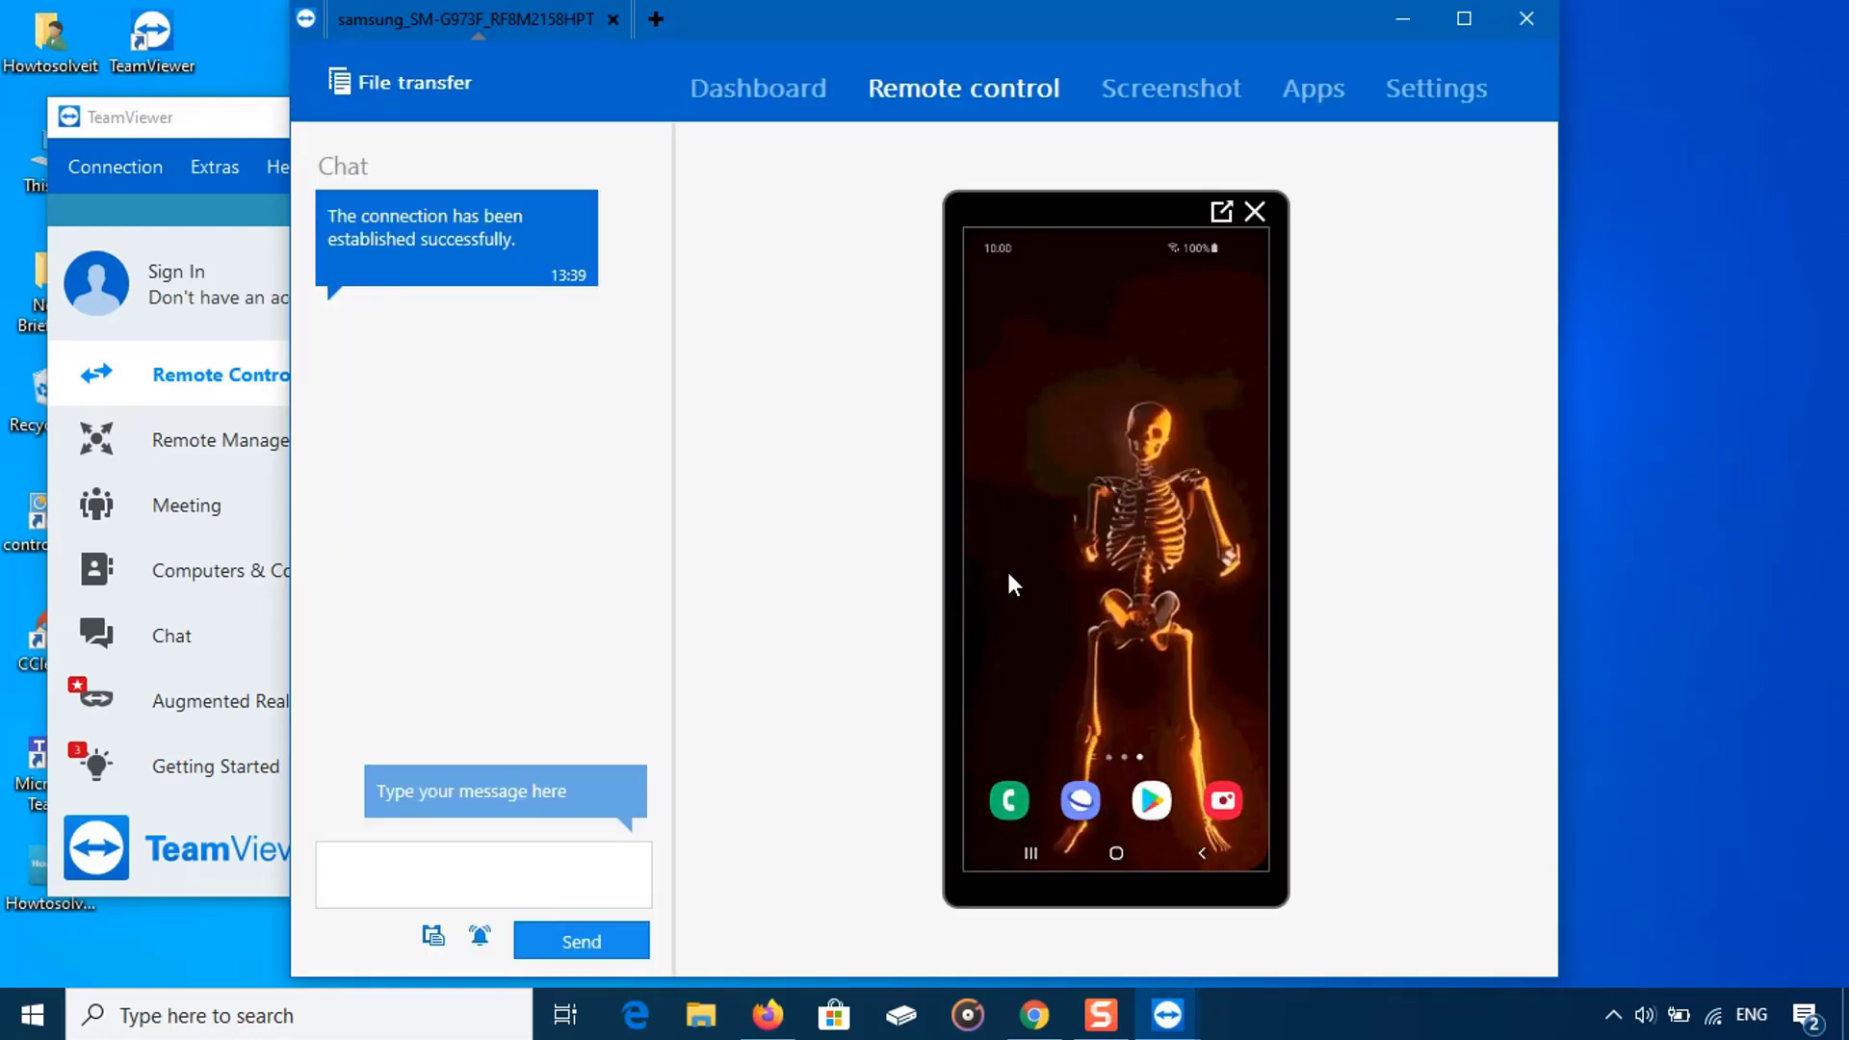
click(739, 94)
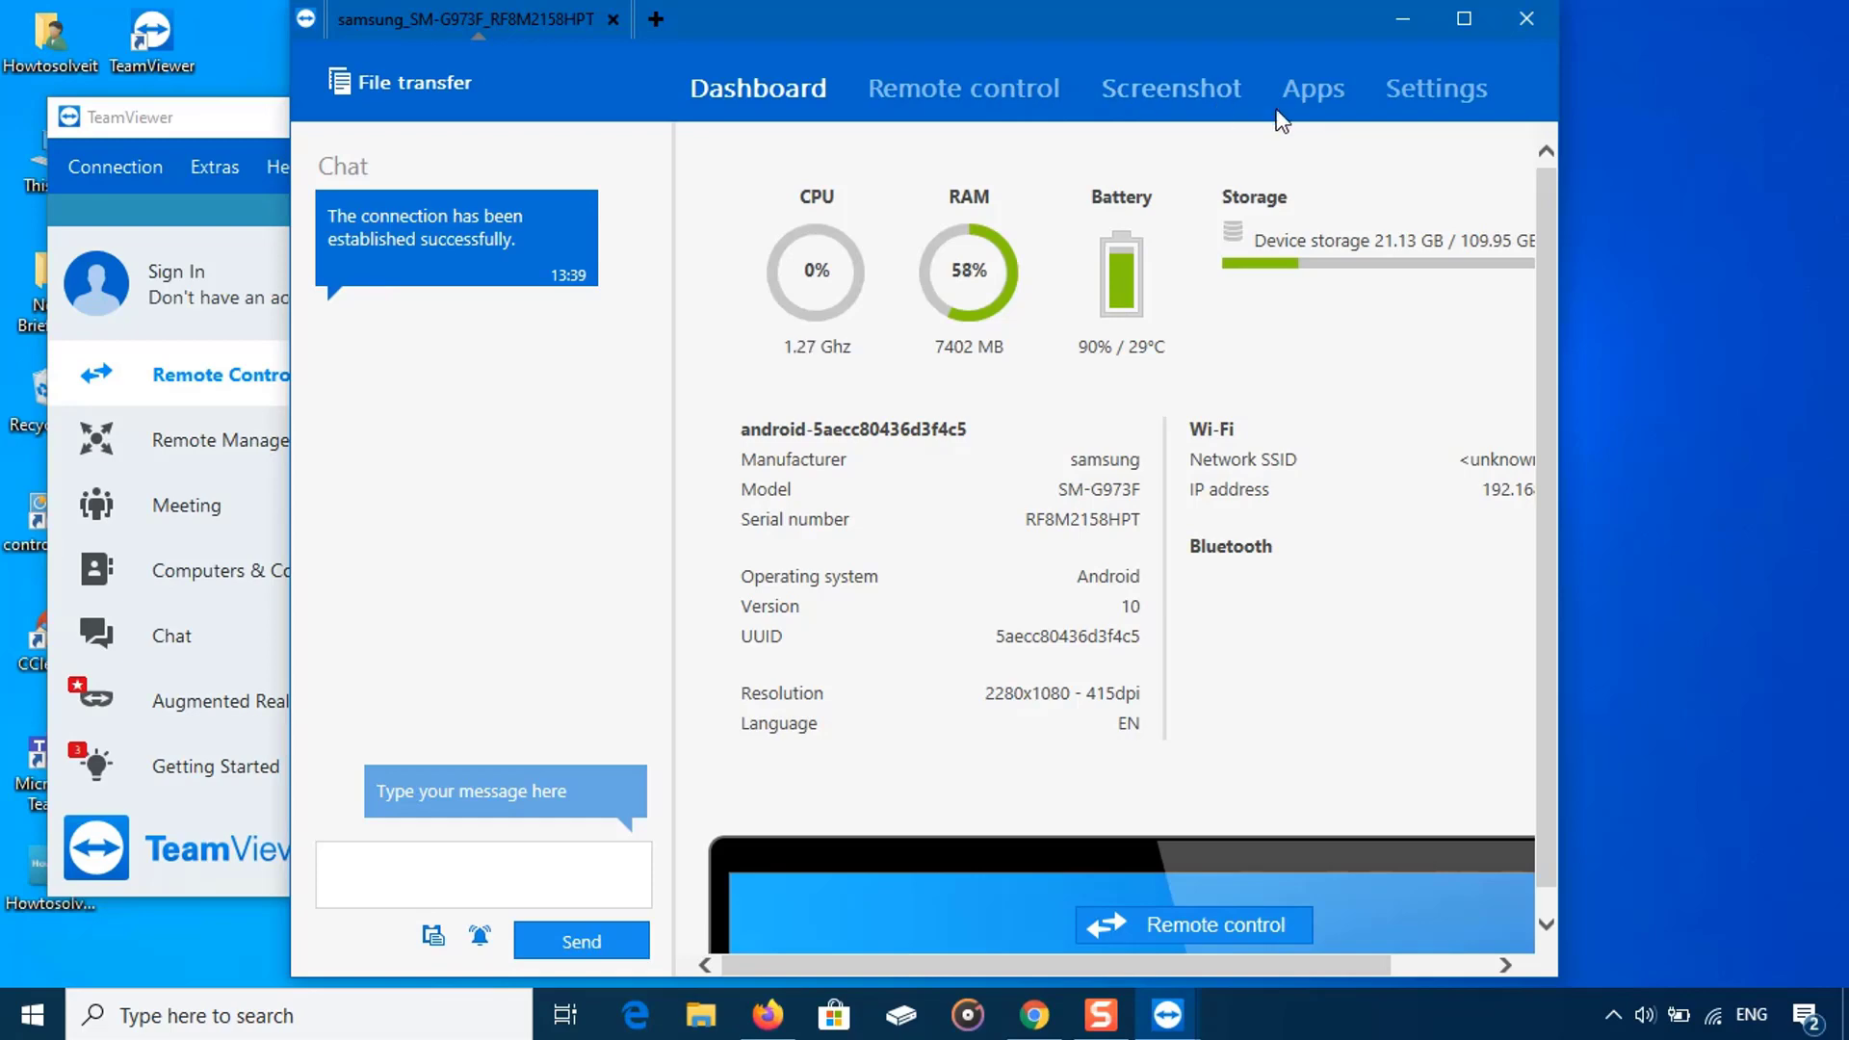
Step: Show the Apps tab and scroll through the phone's installed apps list
click(1316, 108)
mouse_move(1125, 512)
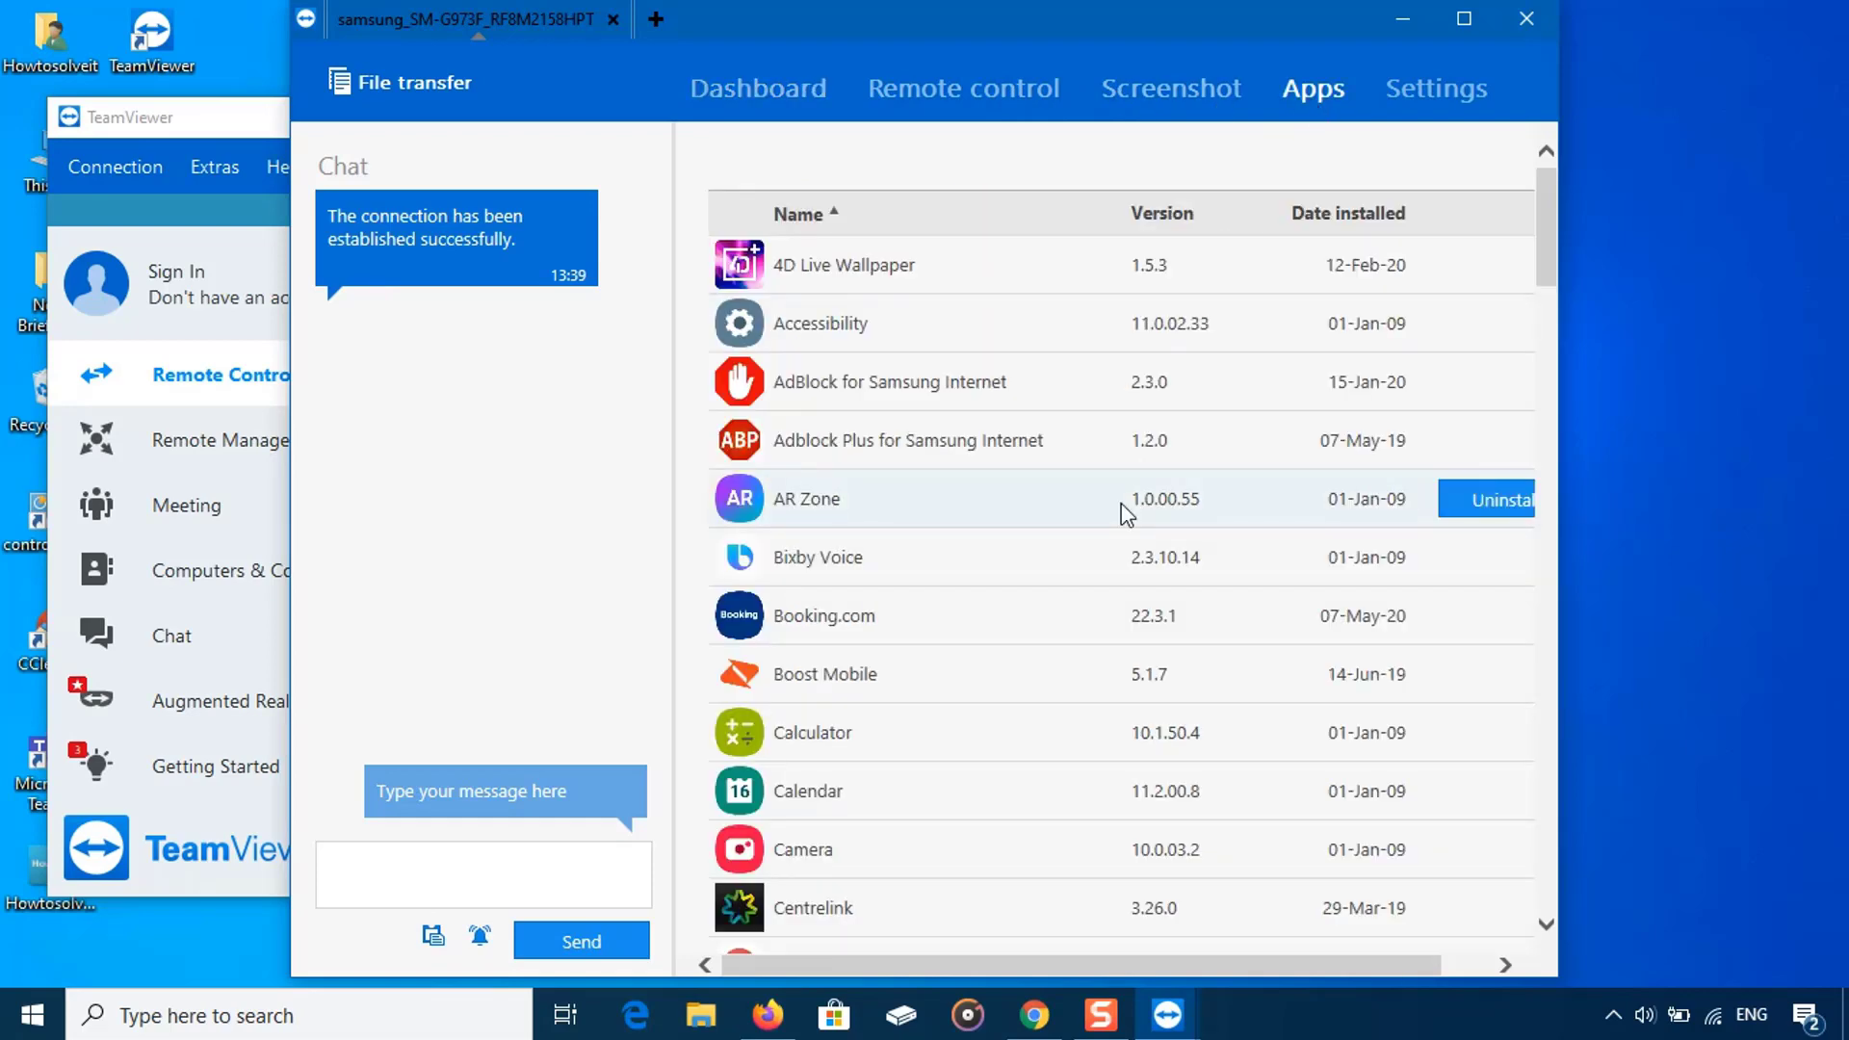
scroll(1546, 882, down, 5)
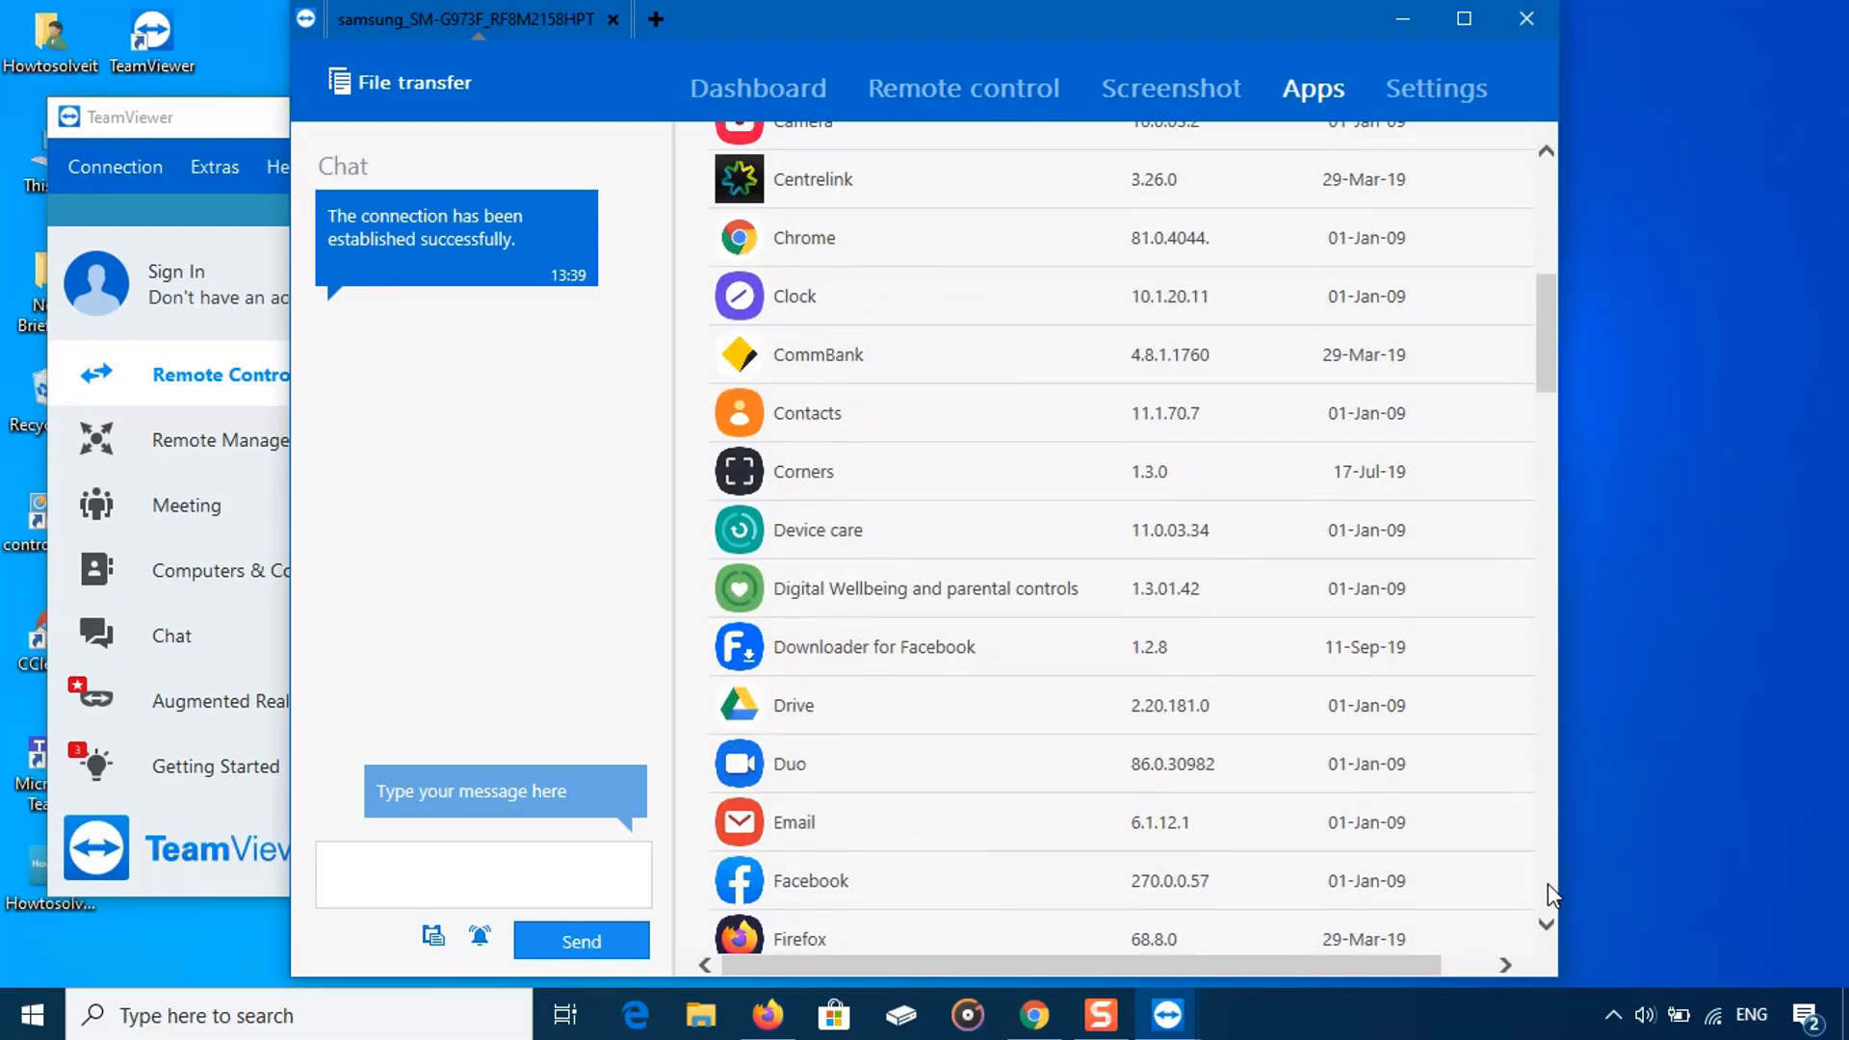
scroll(1547, 882, down, 5)
scroll(1546, 882, down, 8)
scroll(1546, 881, down, 1)
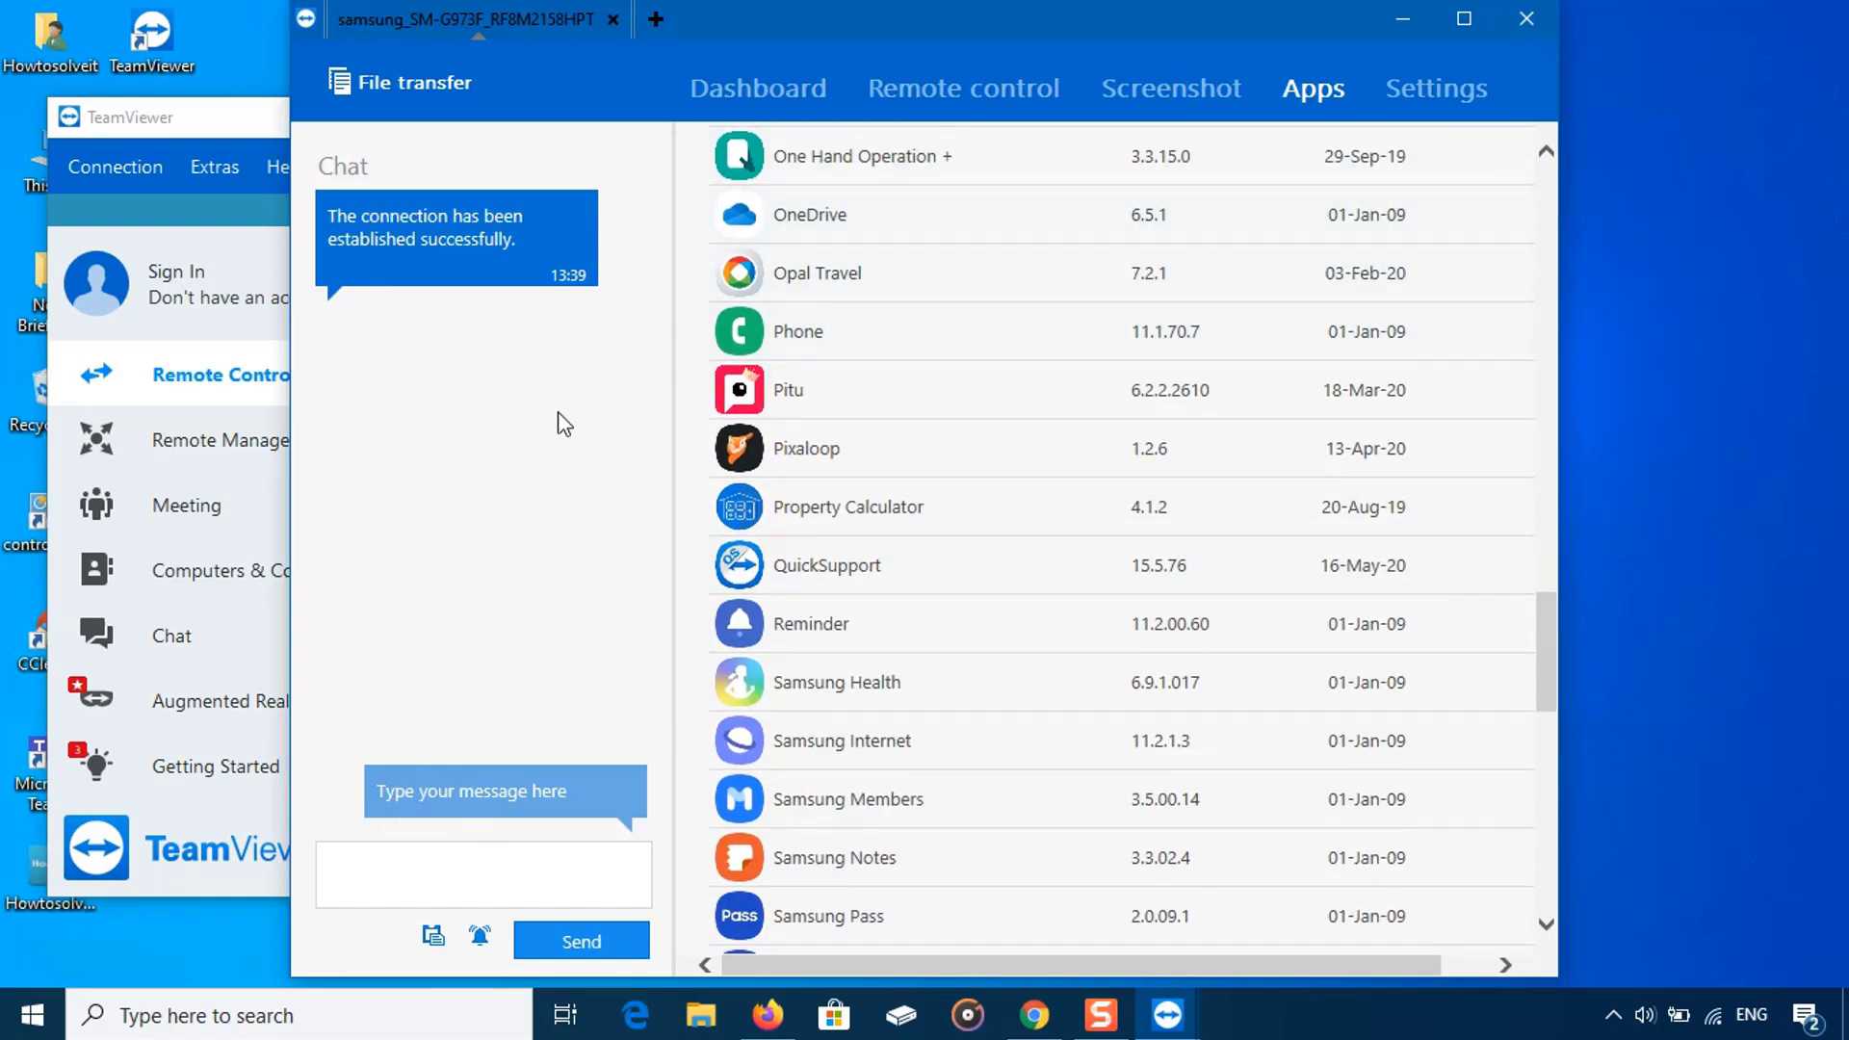
Step: Send Howtosolveit.jpg from the PC Desktop to the phone's Pictures/Screenshots folder
click(409, 84)
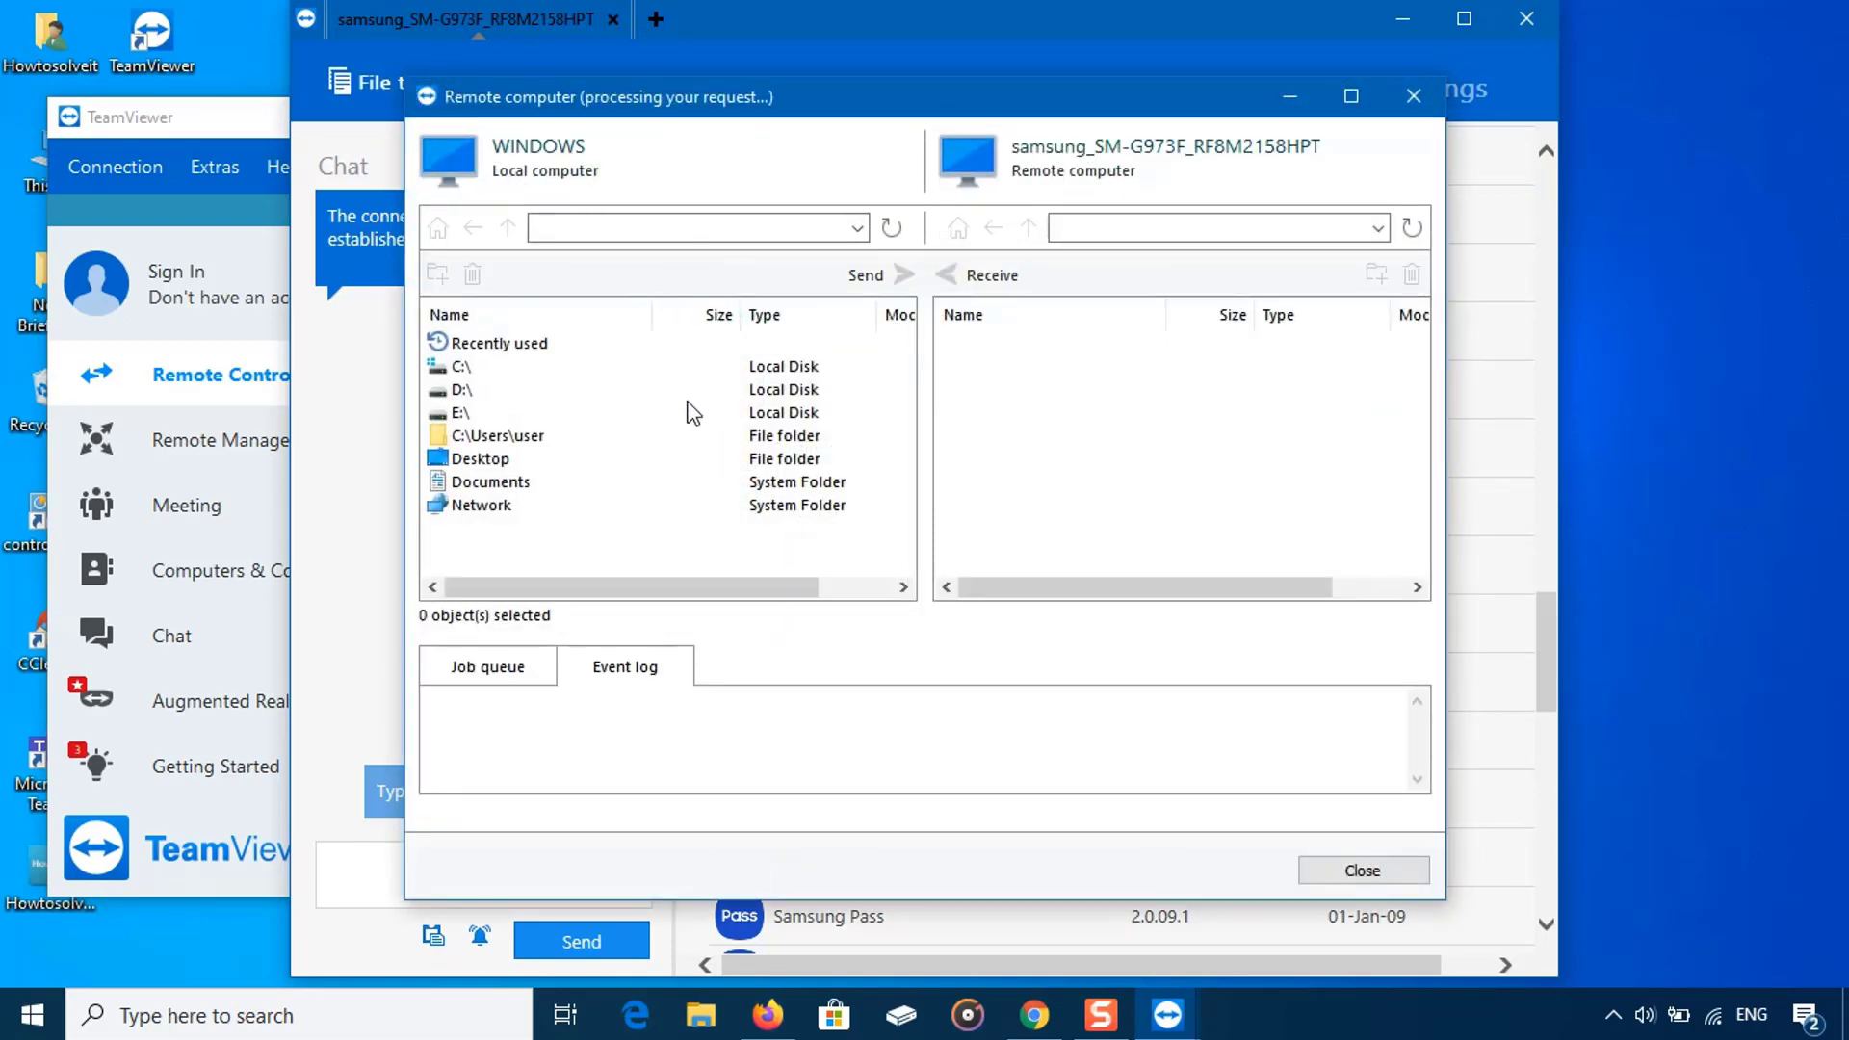
double_click(479, 458)
click(532, 437)
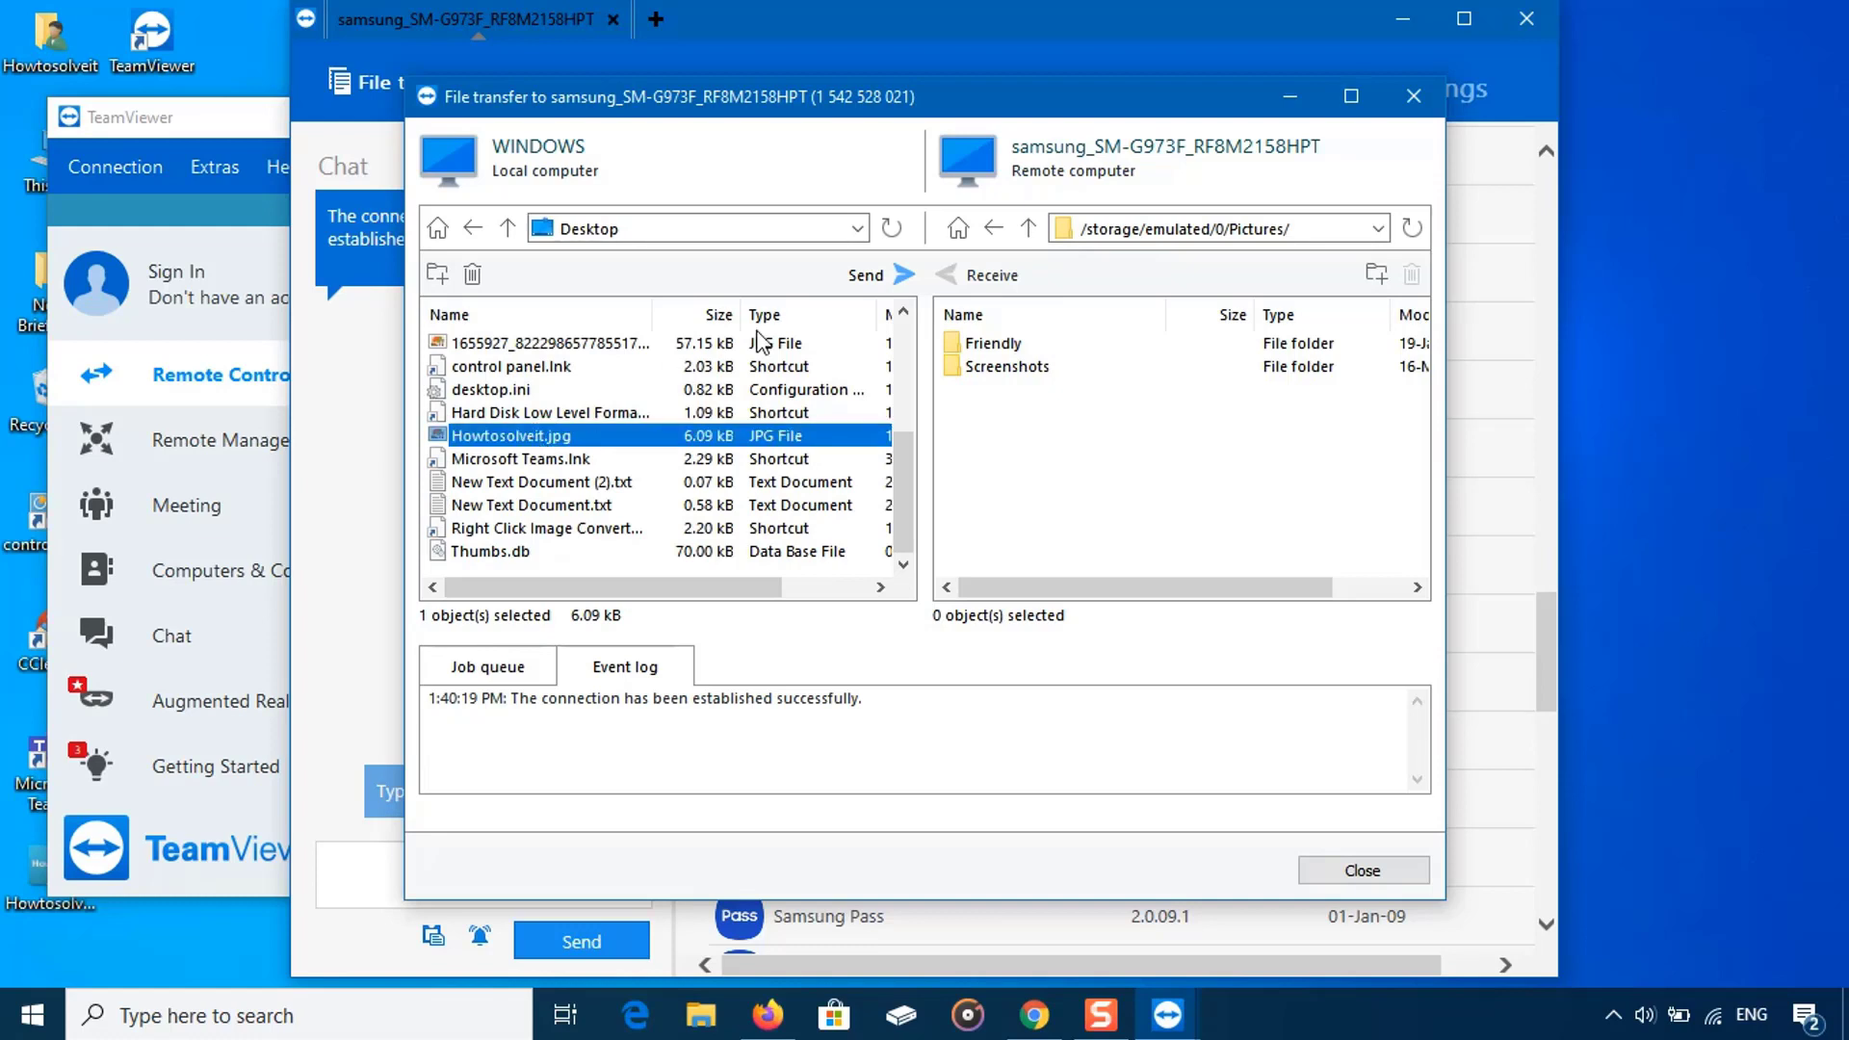
click(903, 277)
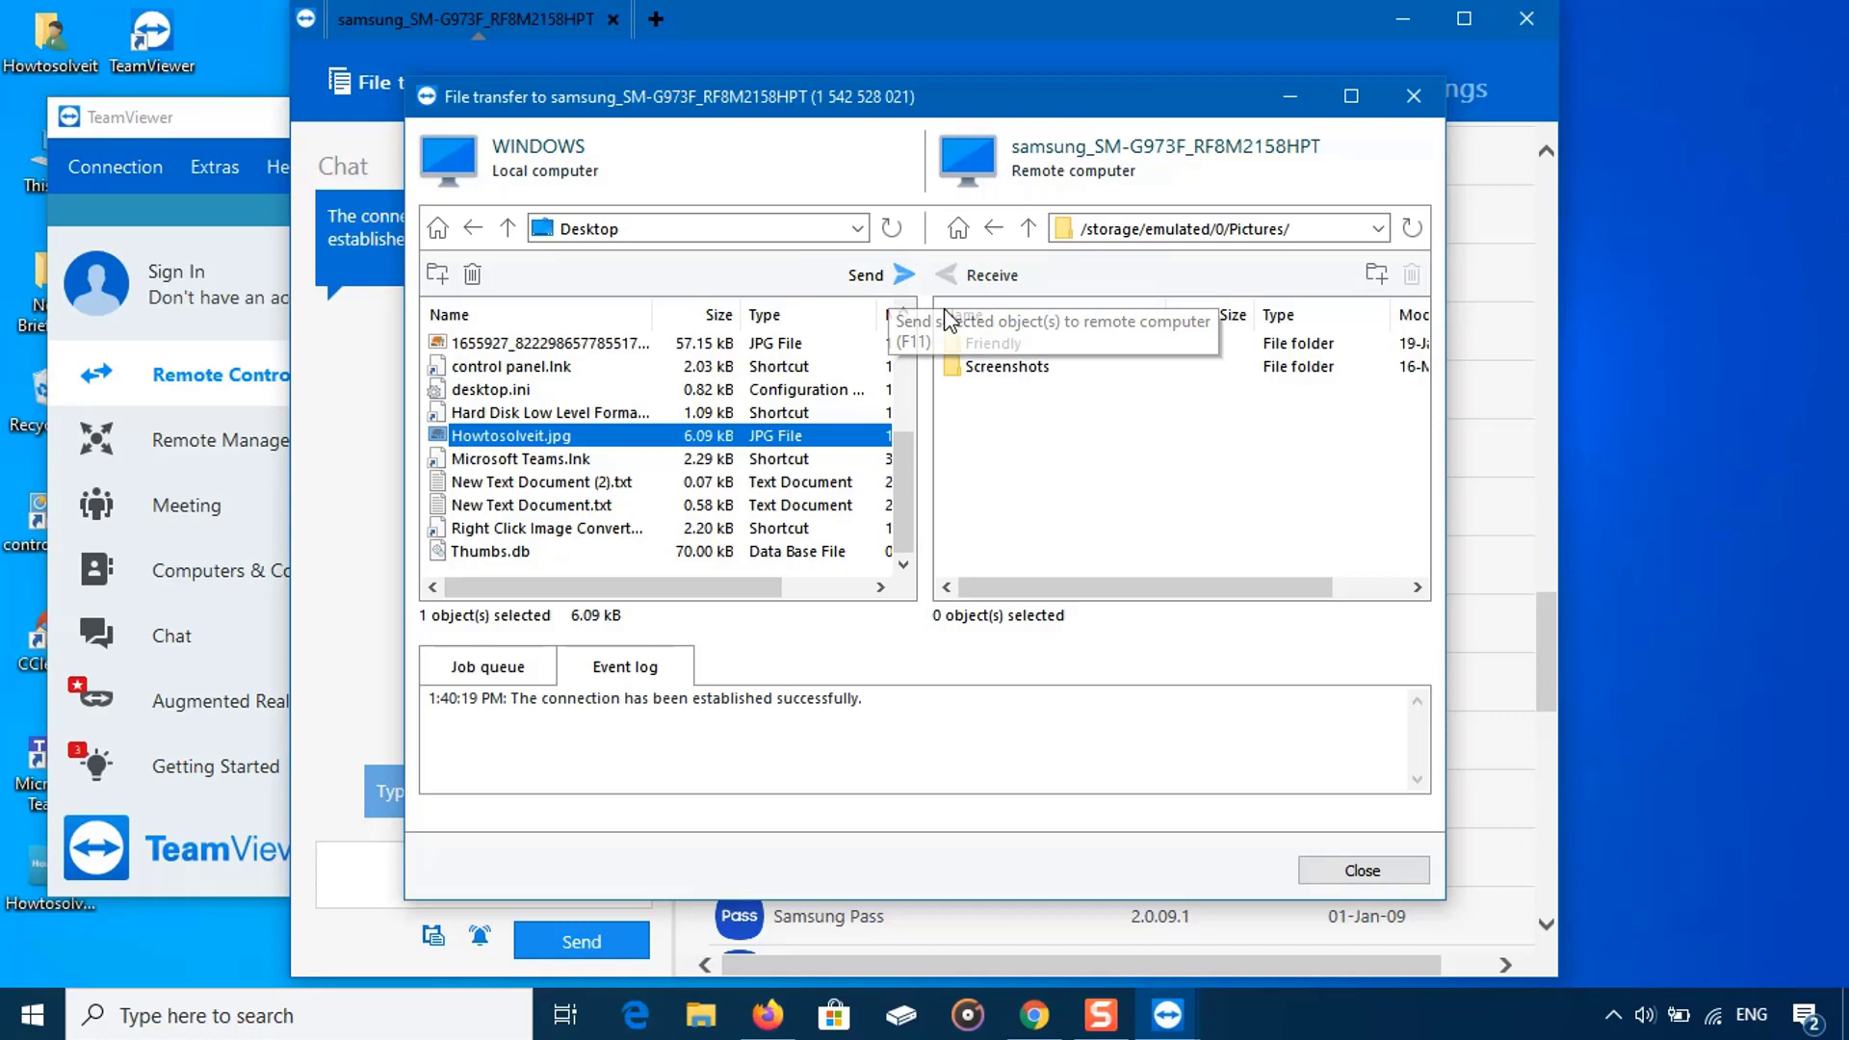
double_click(985, 370)
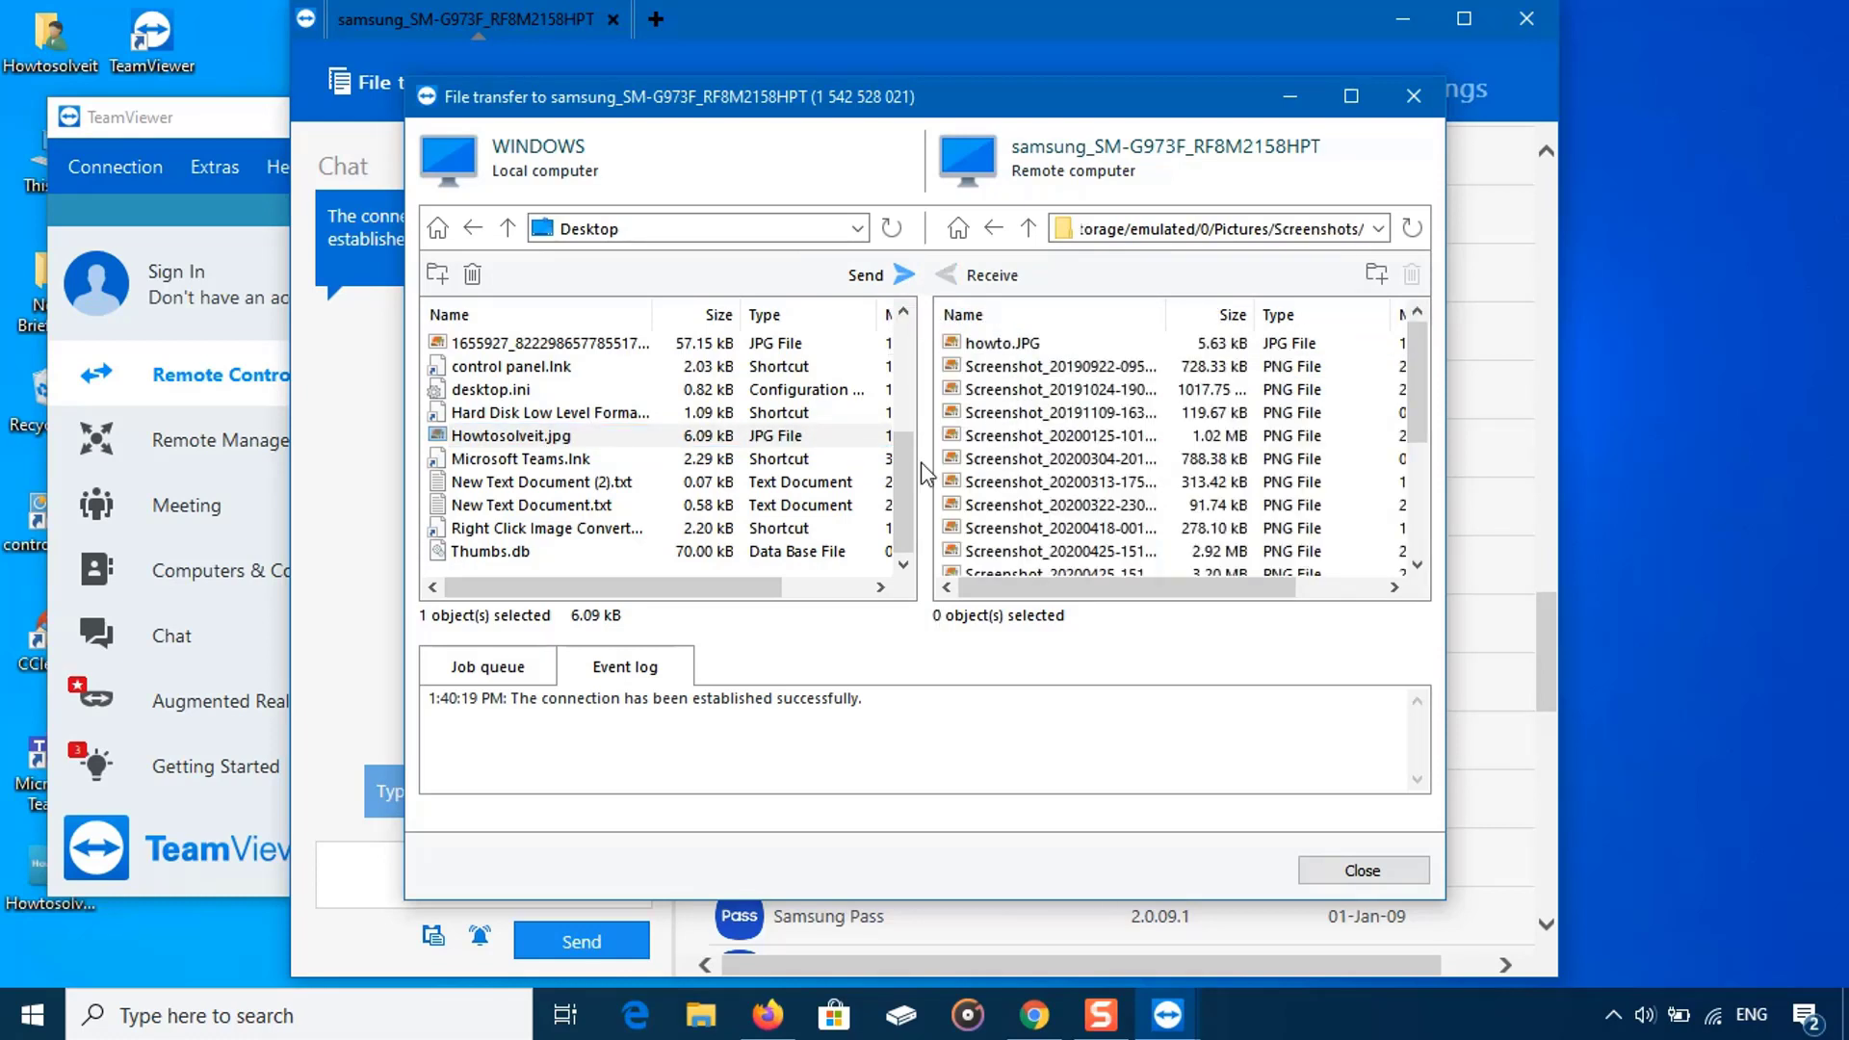
click(497, 441)
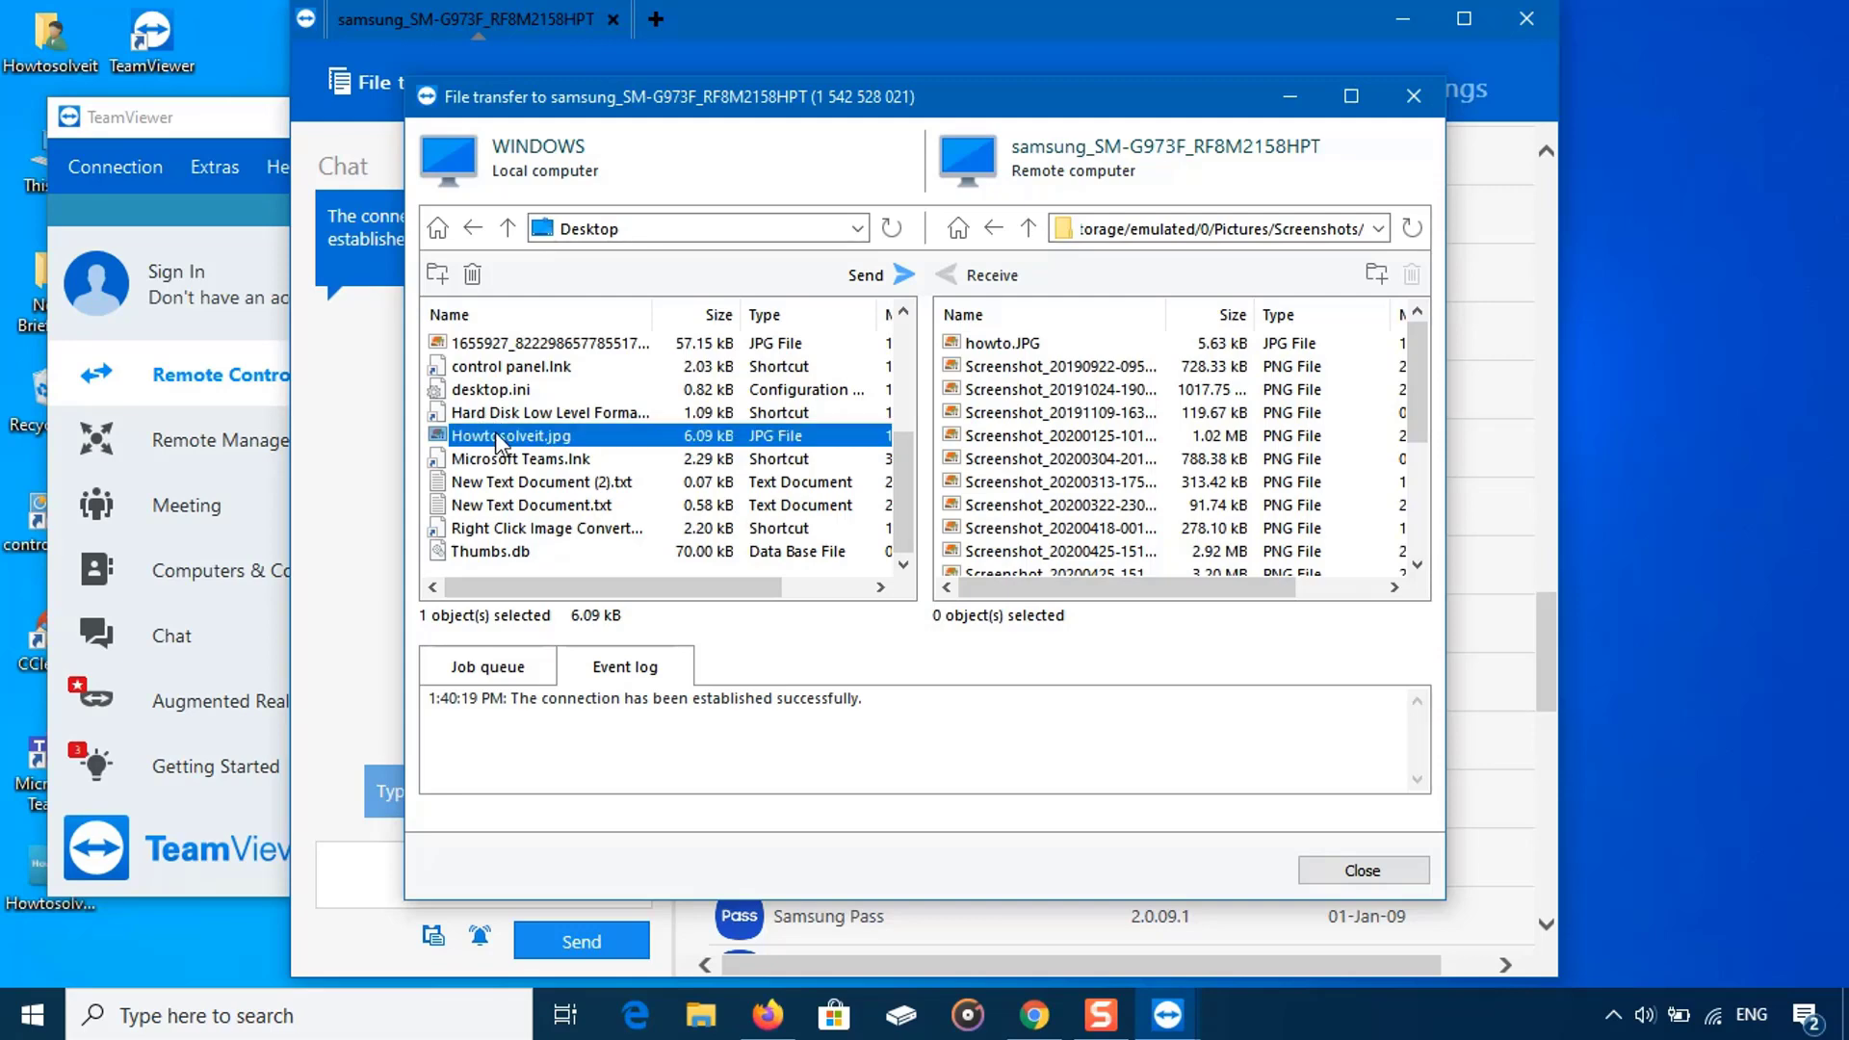
click(890, 281)
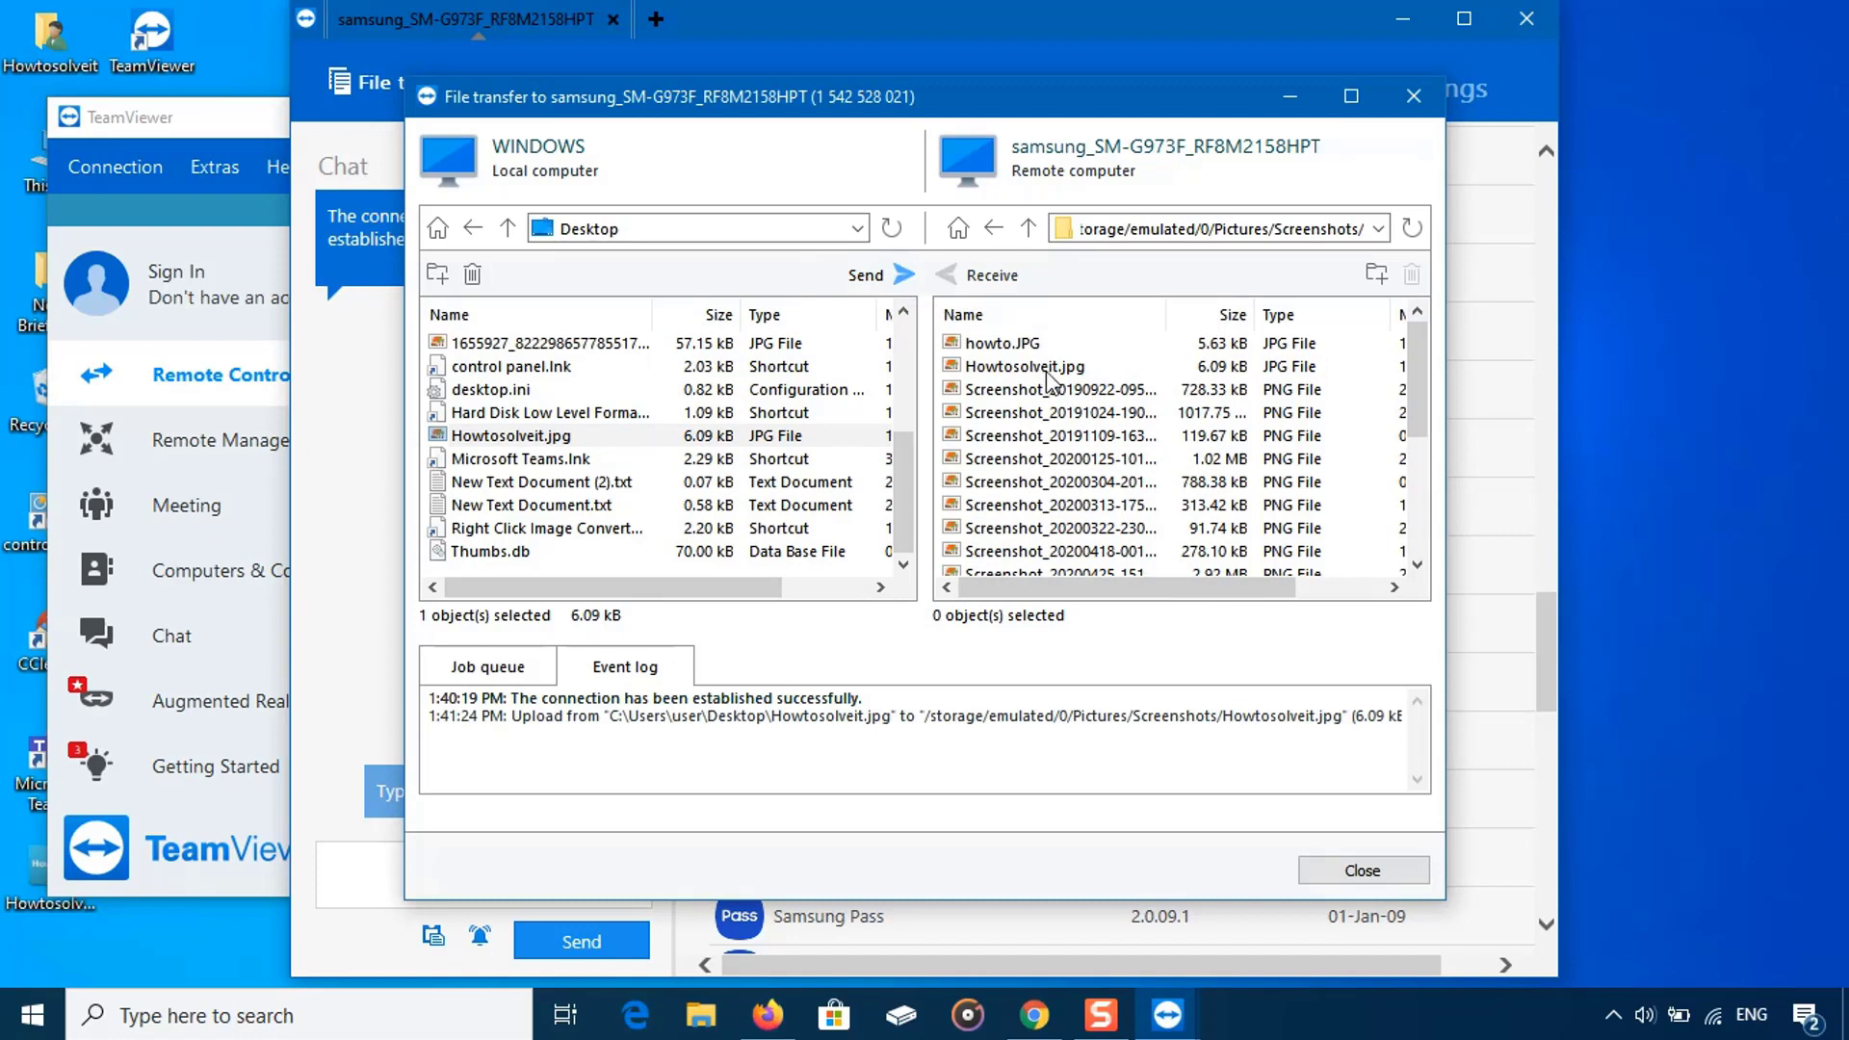
Step: Receive howto.JPG from the phone onto the Desktop and close file transfer
click(974, 350)
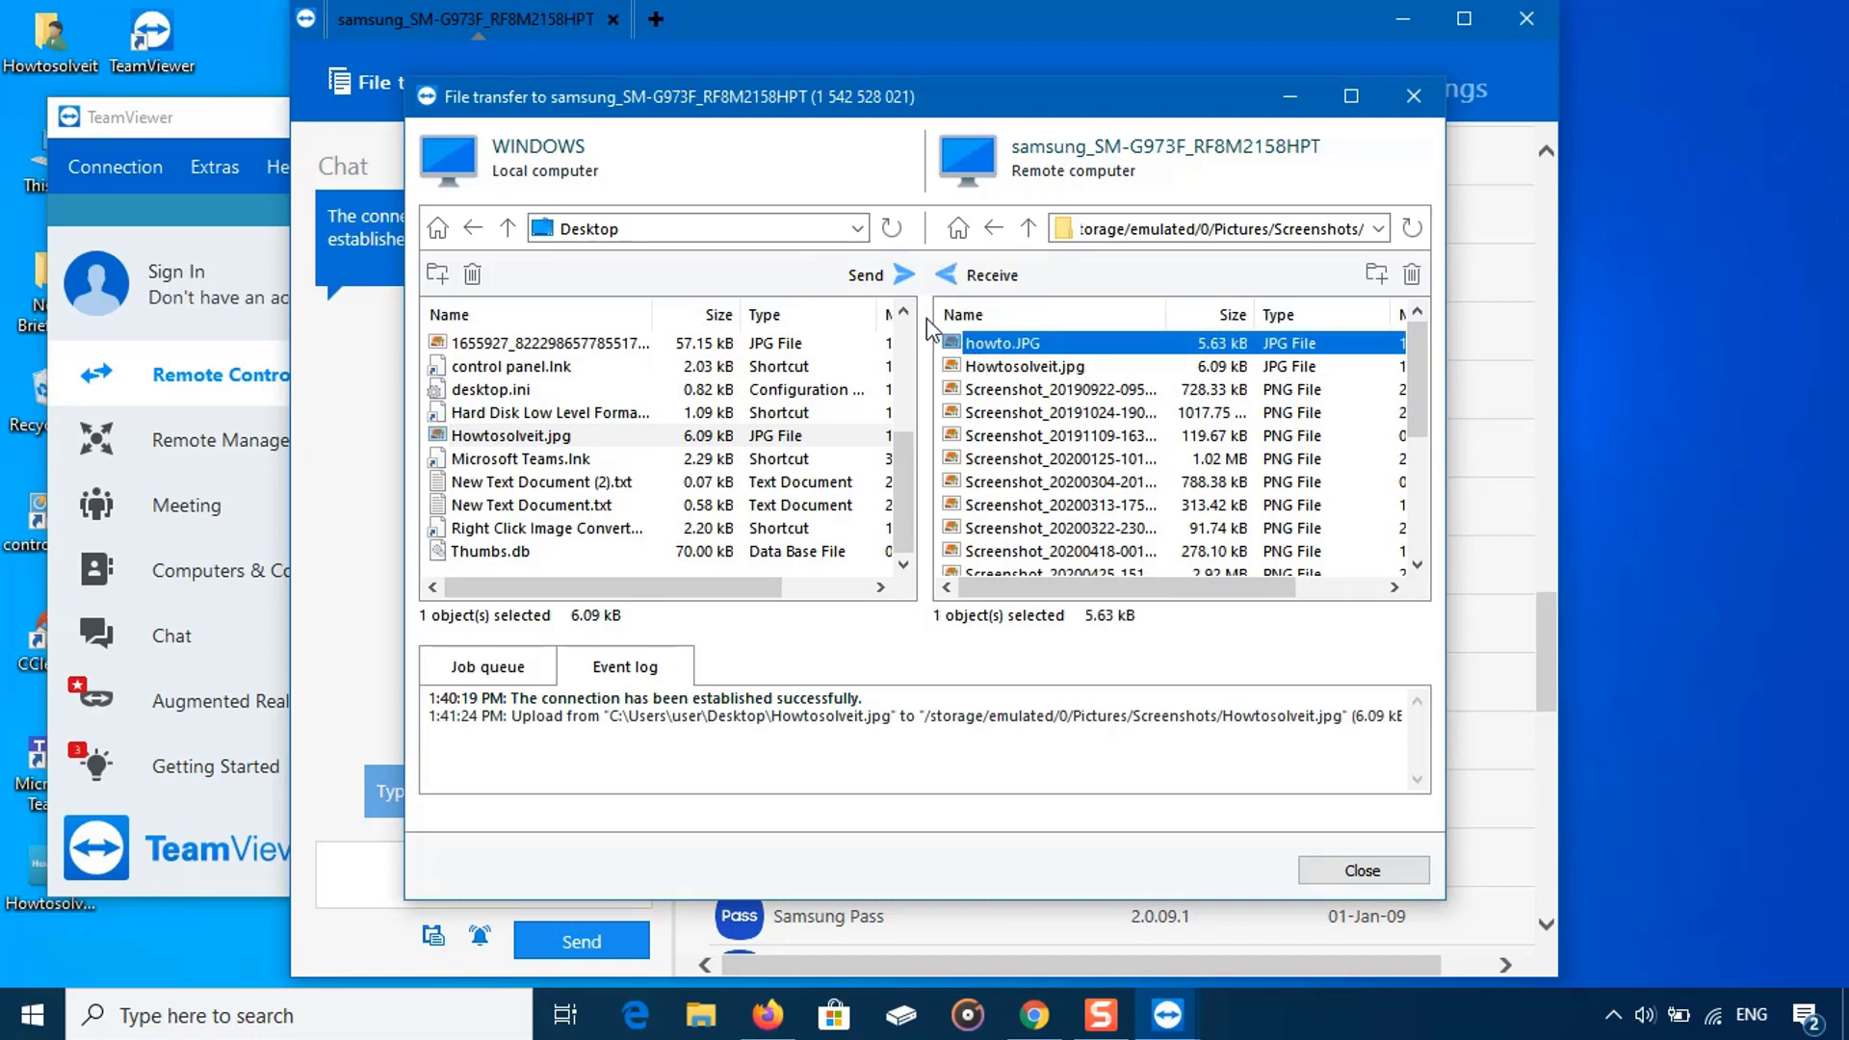
click(982, 275)
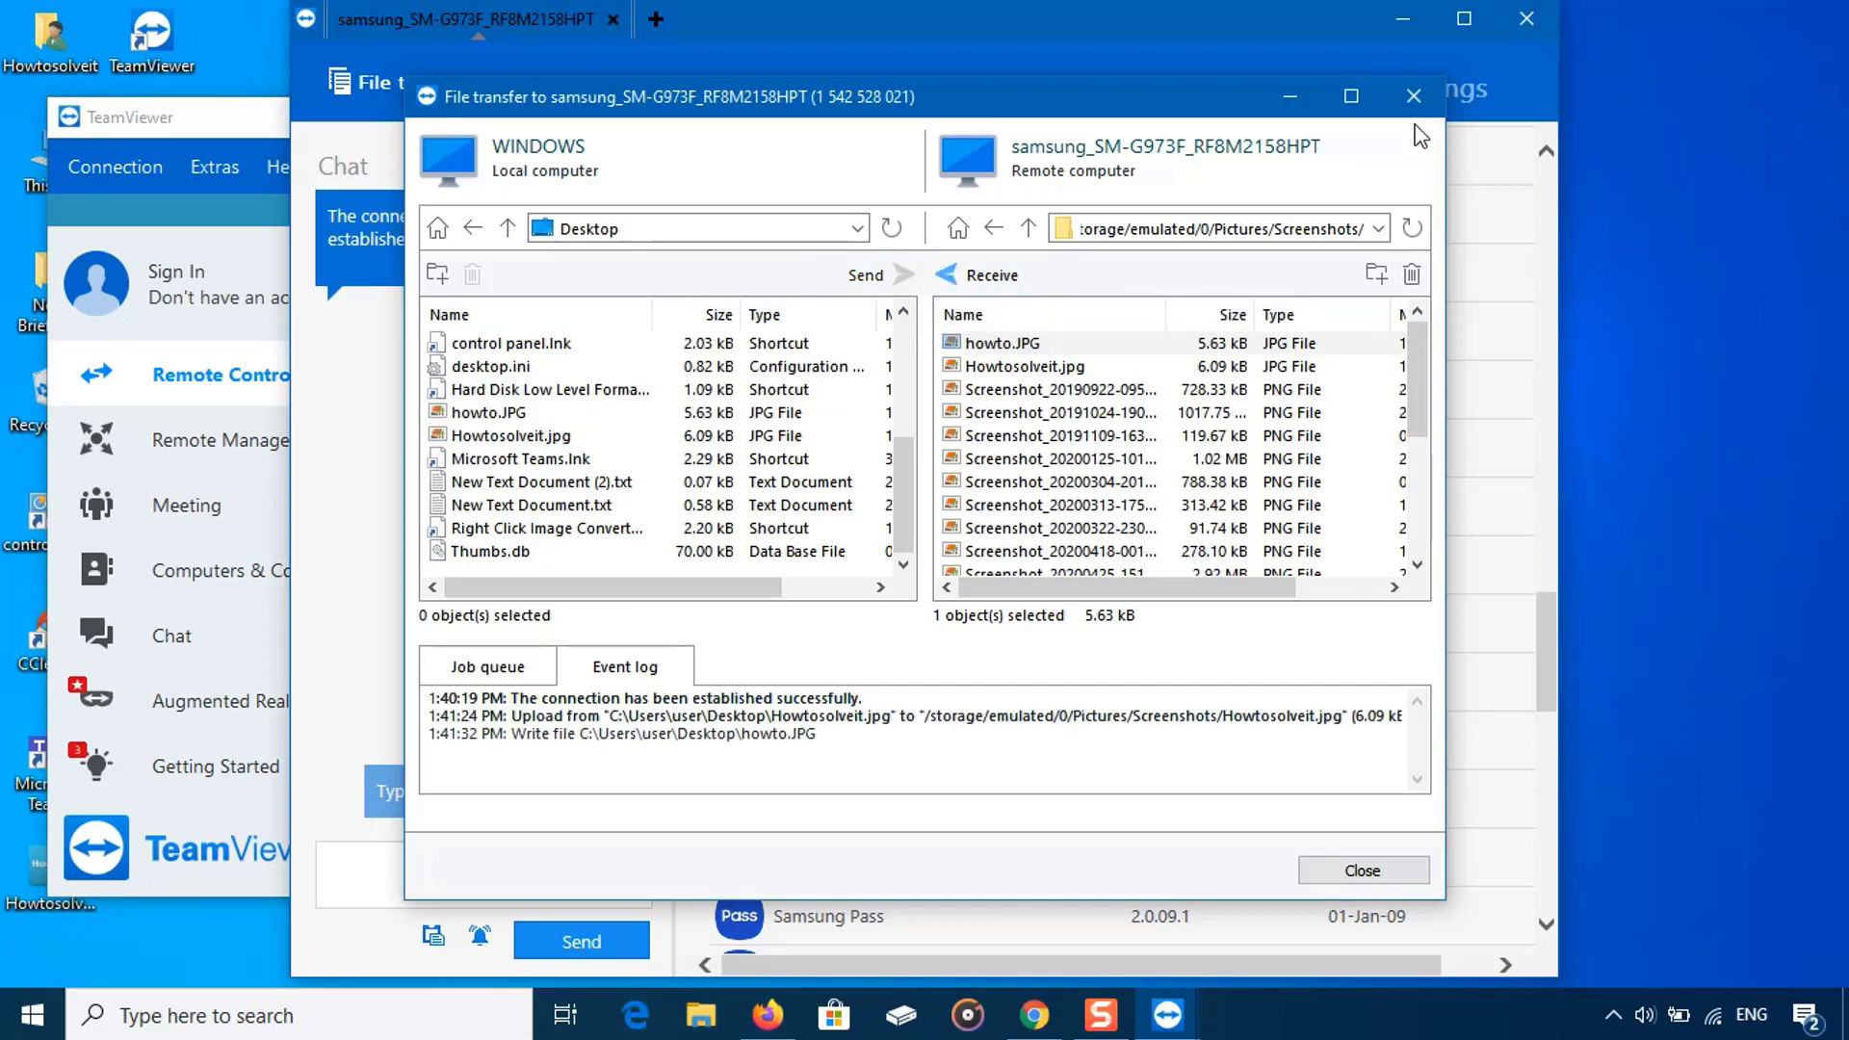
click(1413, 96)
Step: Switch to the Remote control view and send the chat message 'Thank' to the phone
click(770, 89)
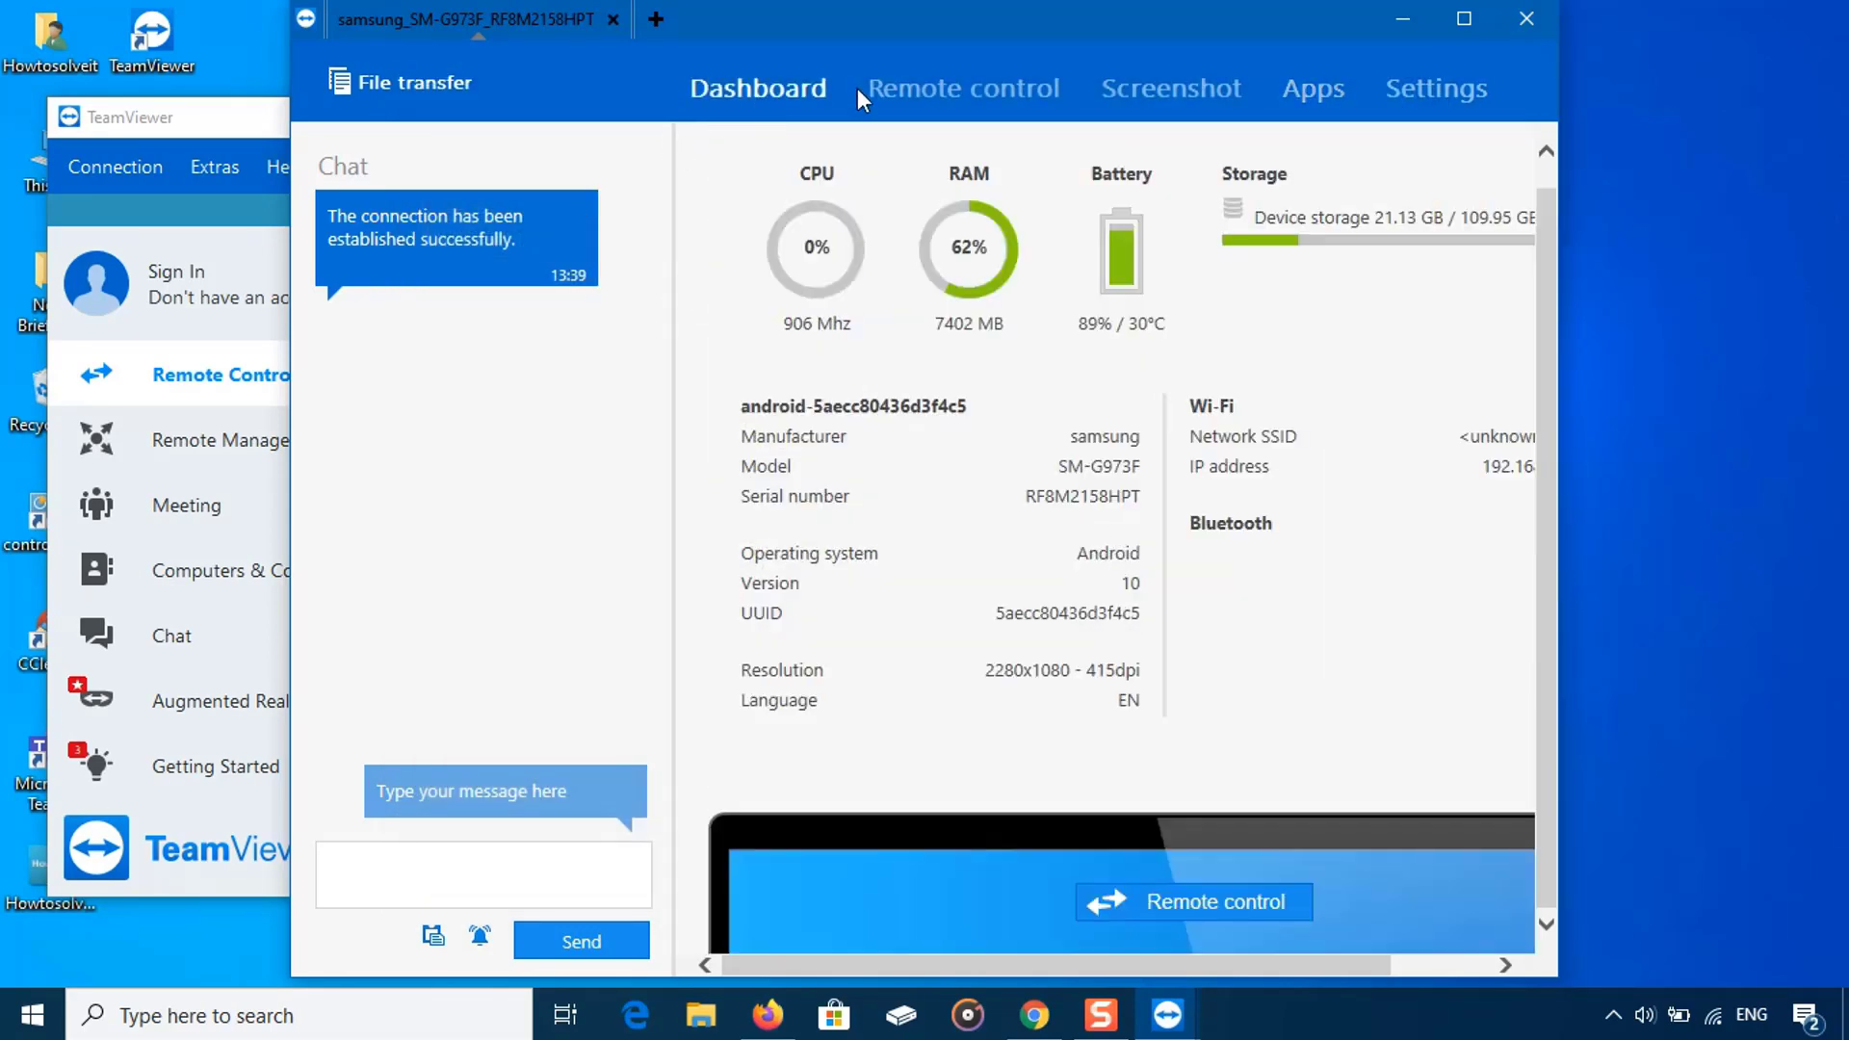
click(963, 89)
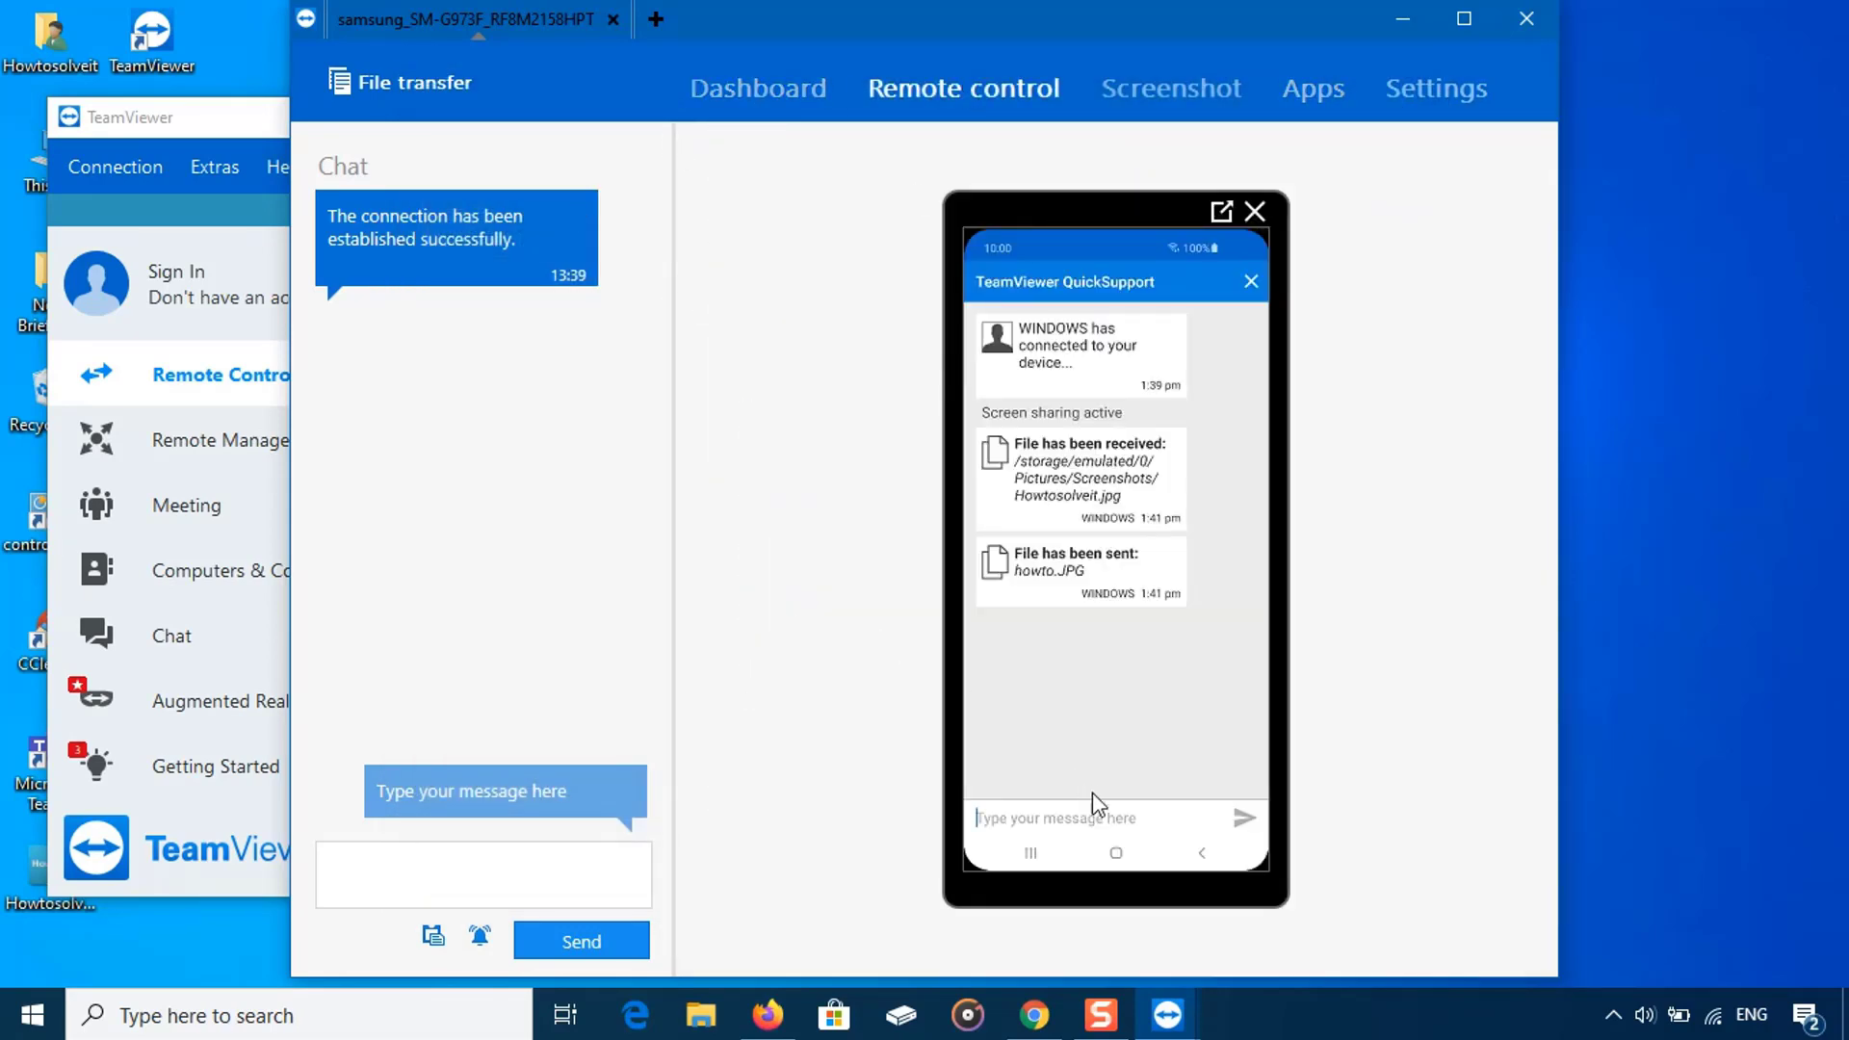
click(483, 872)
text(Thank)
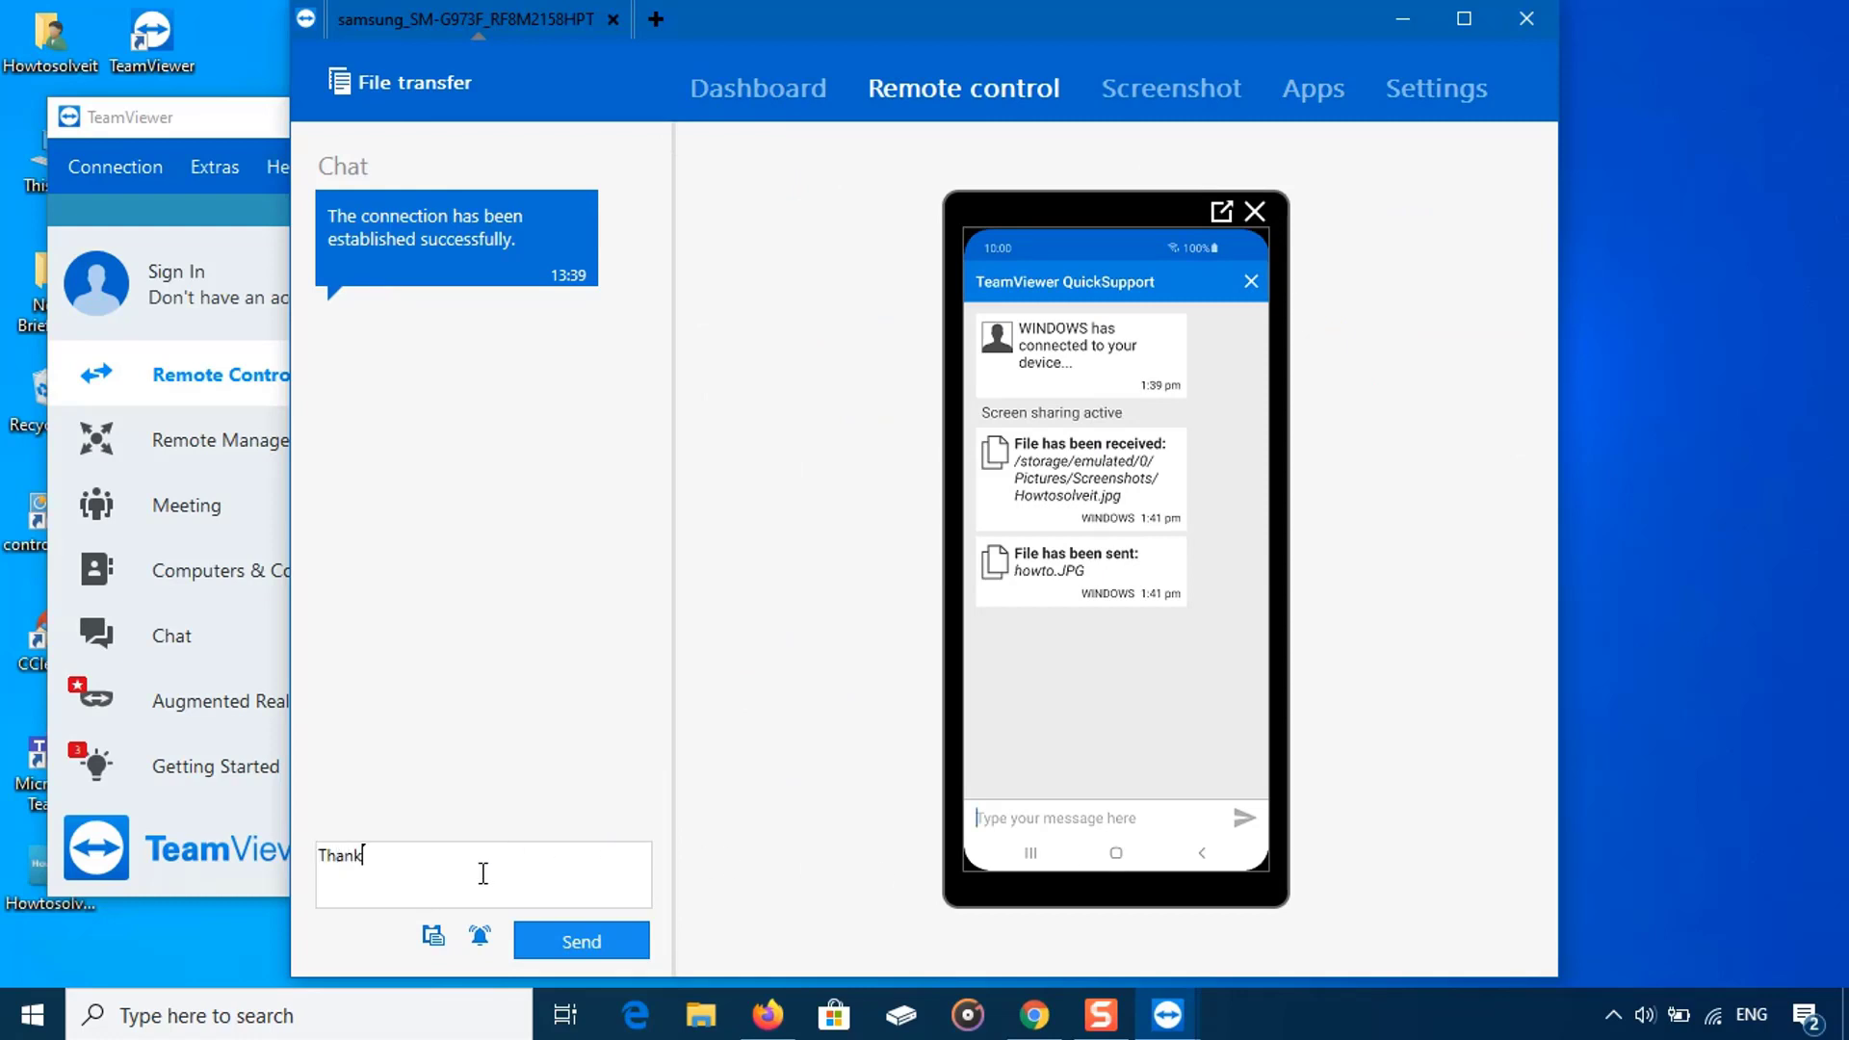
click(590, 951)
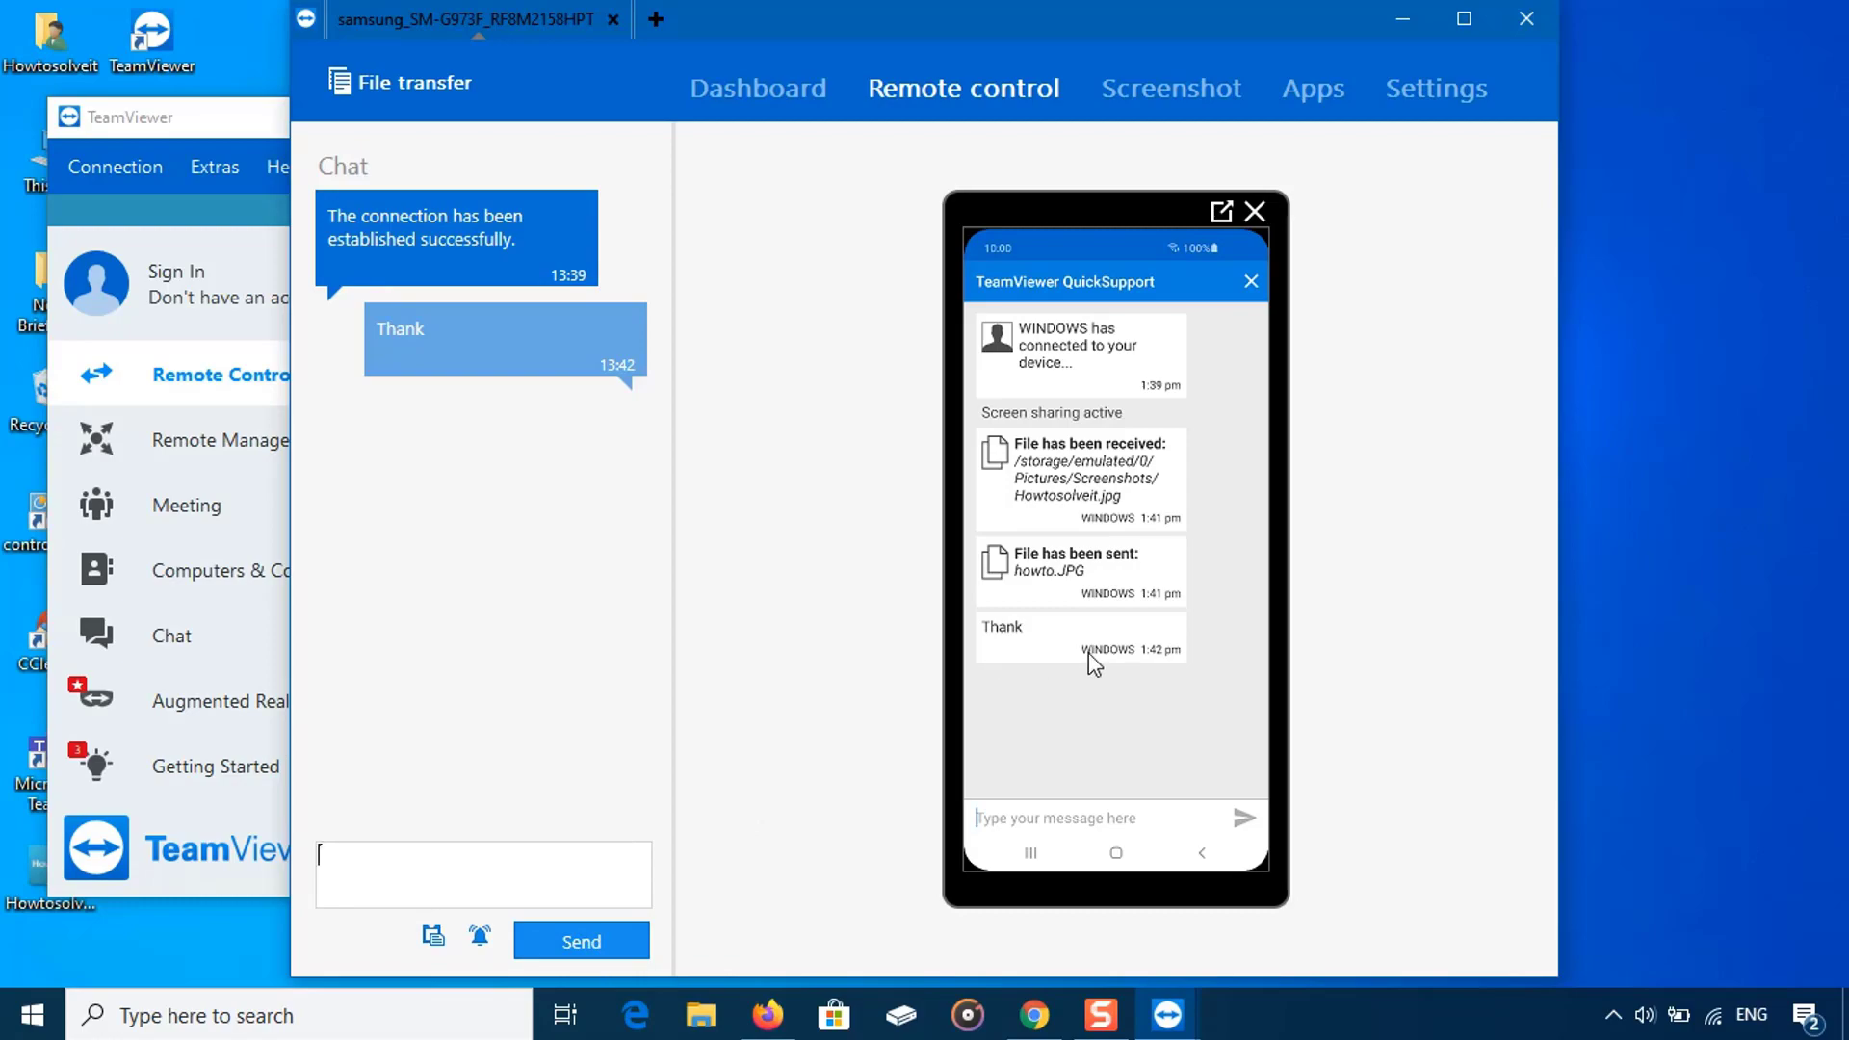